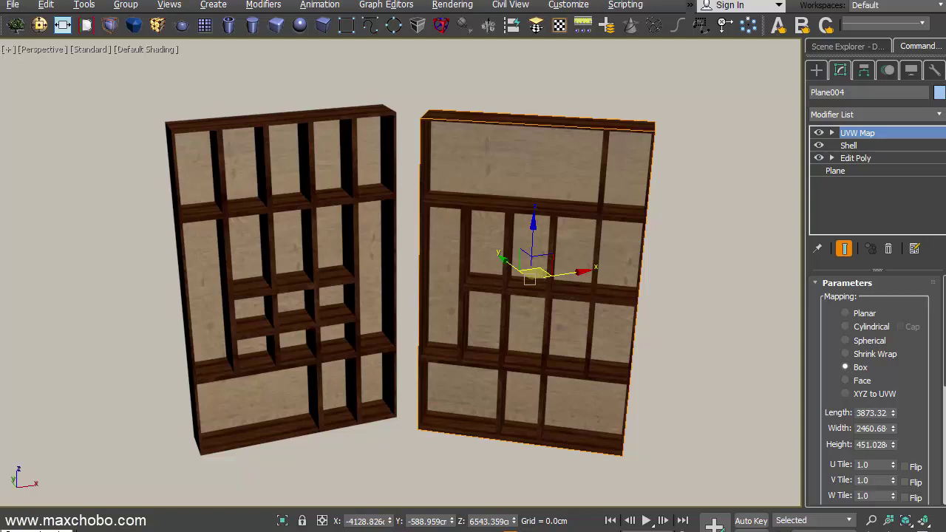
Pan and zoom the viewport to centre both shelves.
{"action": "middle_click_drag", "start_coordinate": [231, 364], "coordinate": [232, 367]}
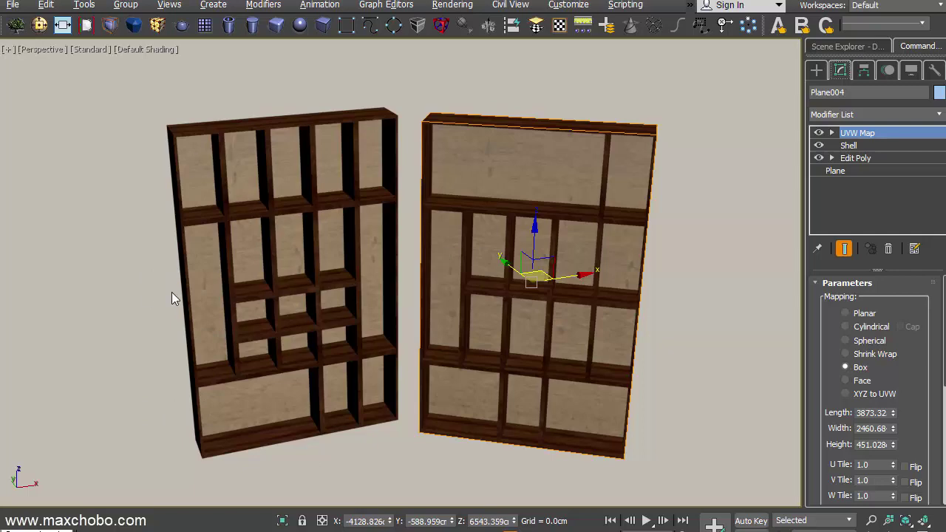
{"action": "scroll", "coordinate": [264, 212], "scroll_direction": "up", "scroll_amount": 10}
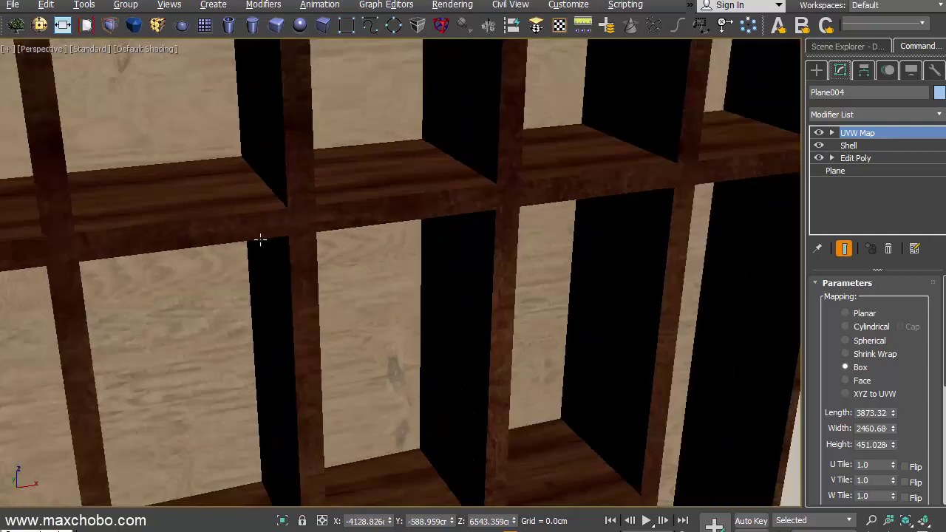
{"action": "scroll", "coordinate": [443, 207], "scroll_direction": "down", "scroll_amount": 5}
{"action": "scroll", "coordinate": [436, 214], "scroll_direction": "down", "scroll_amount": 5}
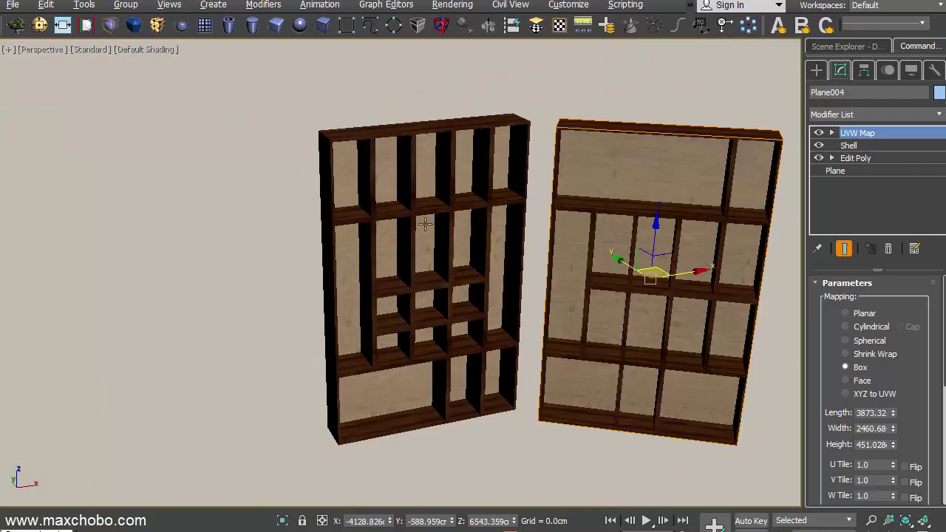
{"action": "middle_click_drag", "start_coordinate": [425, 224], "coordinate": [347, 245]}
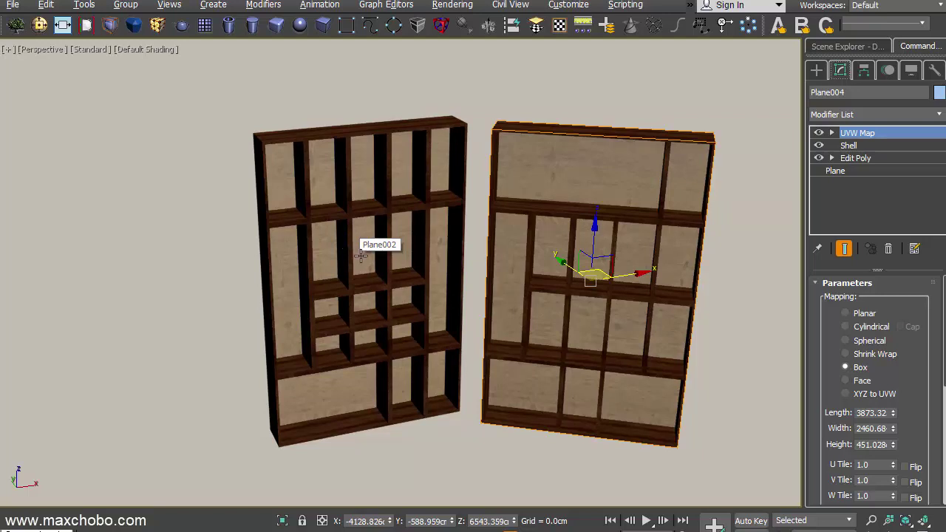
{"action": "middle_click_drag", "start_coordinate": [363, 258], "coordinate": [340, 262]}
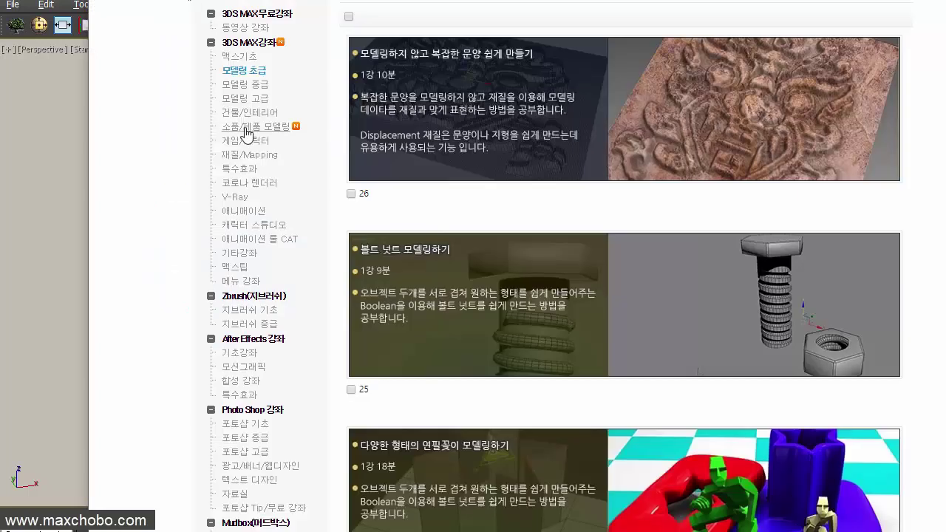
Browse maxchobo.com's intermediate, building/interior and props/product modeling courses, then return to 3ds Max.
{"action": "left_click", "coordinate": [247, 86]}
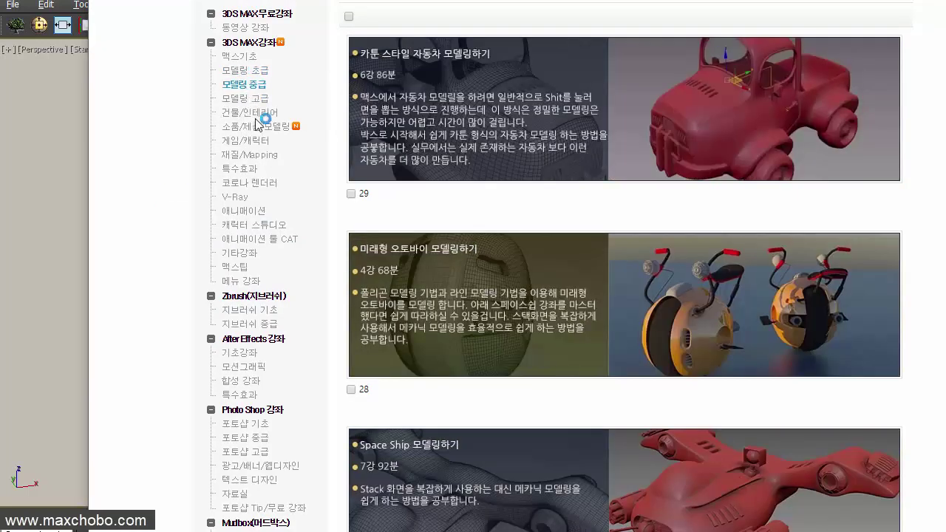
{"action": "left_click", "coordinate": [259, 114]}
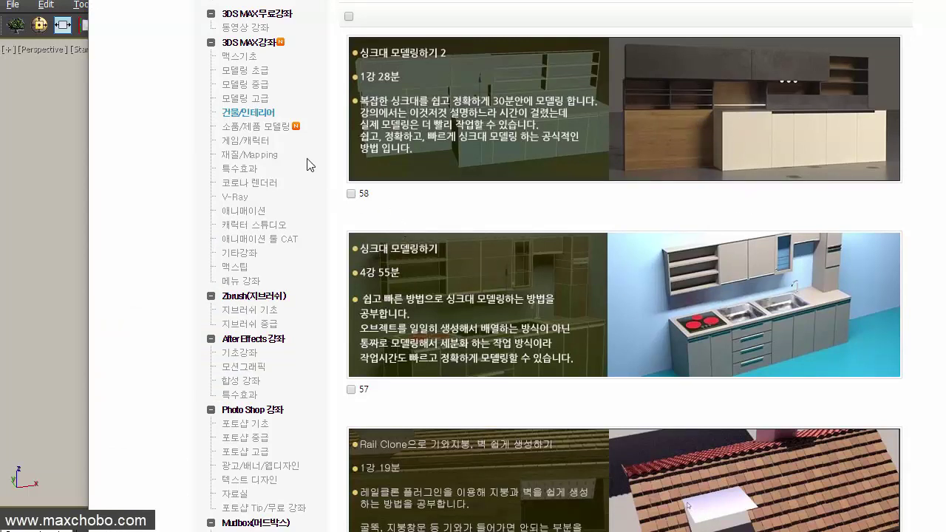
{"action": "left_click", "coordinate": [272, 134]}
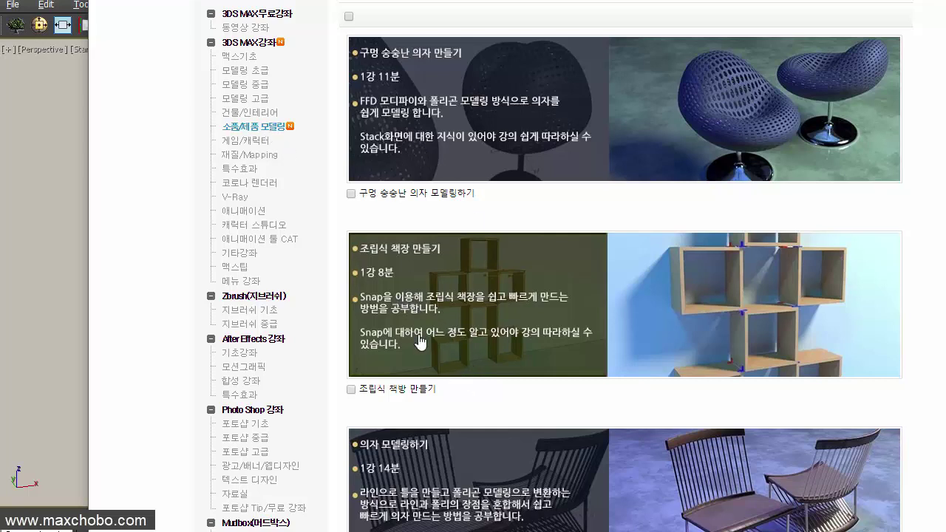
{"action": "left_click", "coordinate": [50, 277]}
Reset 3ds Max to an empty scene without saving the shelf changes.
{"action": "key", "text": "ctrl+o"}
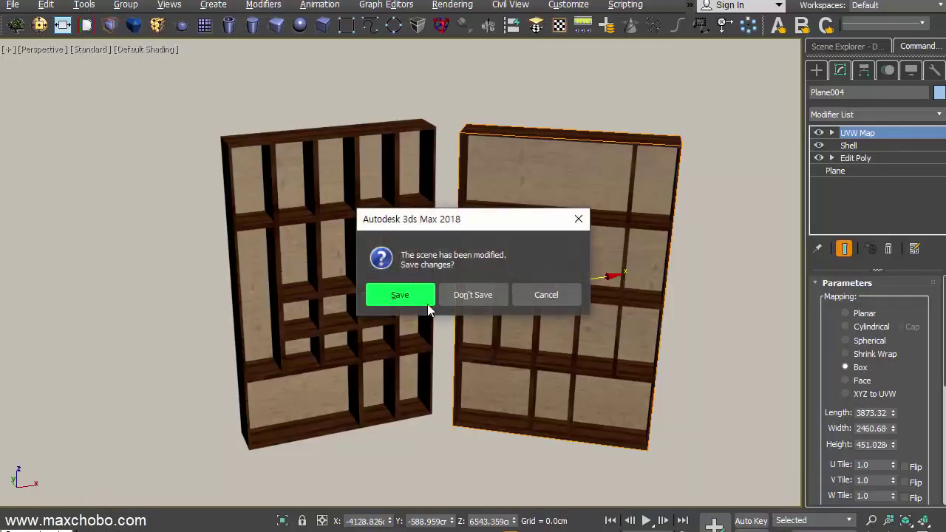
{"action": "left_click", "coordinate": [461, 299]}
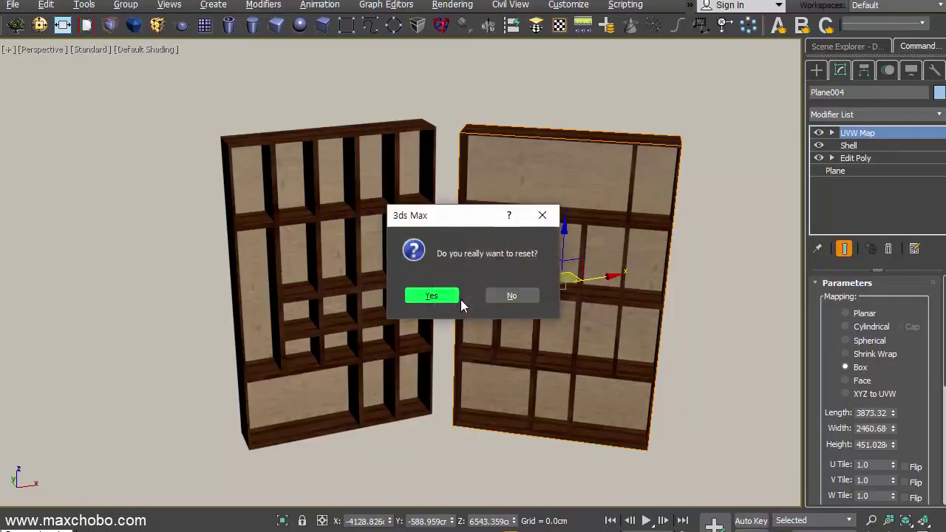
{"action": "left_click", "coordinate": [519, 295]}
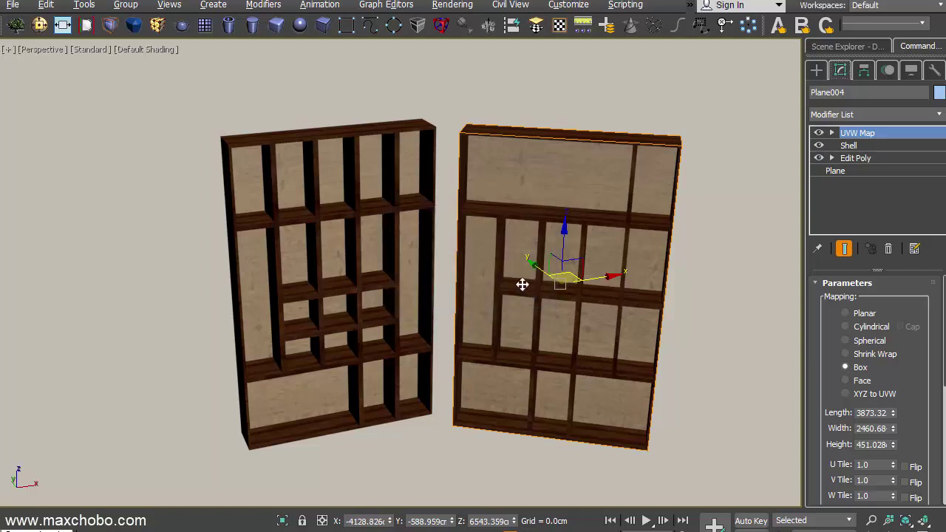
{"action": "left_click", "coordinate": [432, 296]}
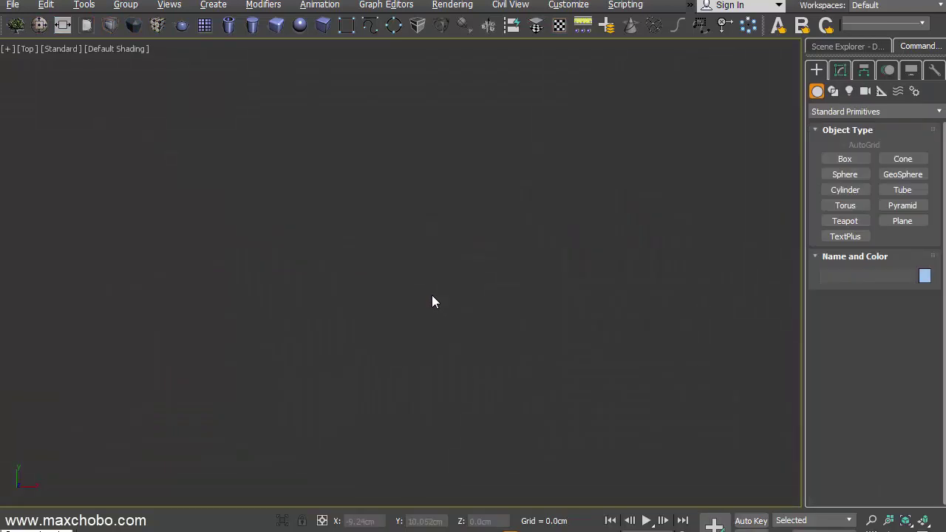
Draw a new 4×4-segment plane in the Front view and hide the grid.
{"action": "left_click", "coordinate": [206, 27]}
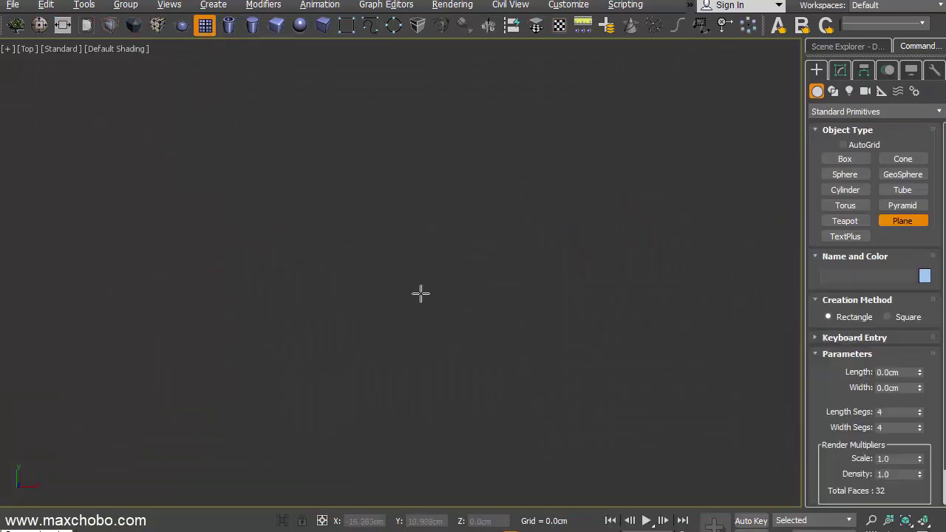
{"action": "key", "text": "f"}
{"action": "left_click_drag", "start_coordinate": [338, 175], "coordinate": [487, 400]}
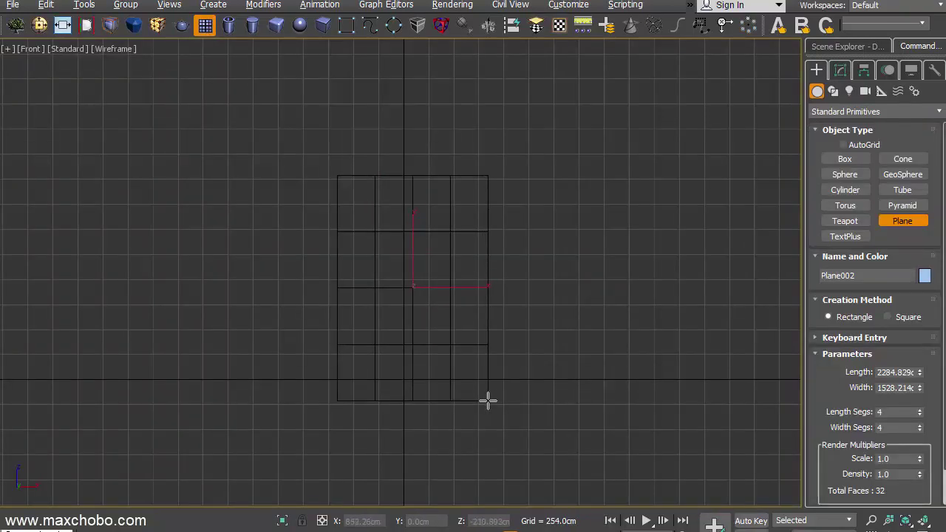
{"action": "key", "text": "g"}
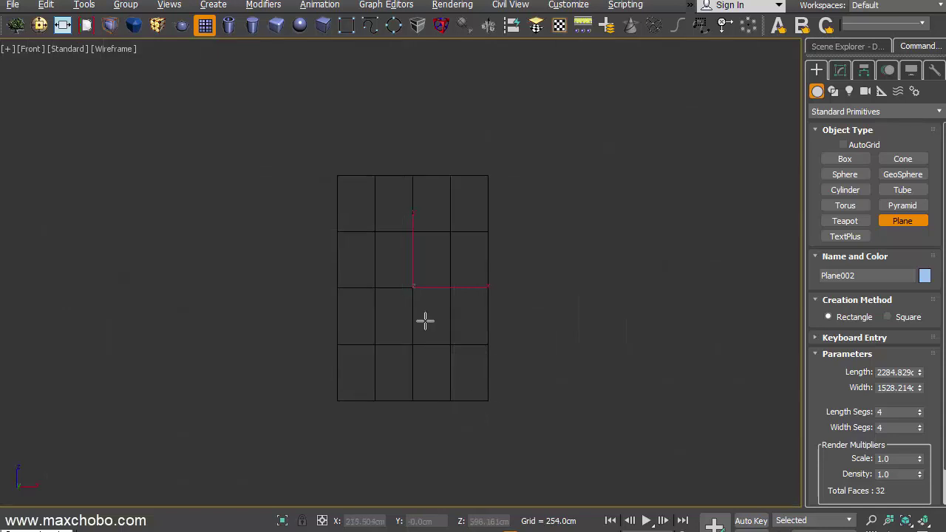
{"action": "scroll", "coordinate": [425, 321], "scroll_direction": "up", "scroll_amount": 2}
Set the plane's Length to 200 cm and Width to 150 cm.
{"action": "left_click", "coordinate": [841, 70]}
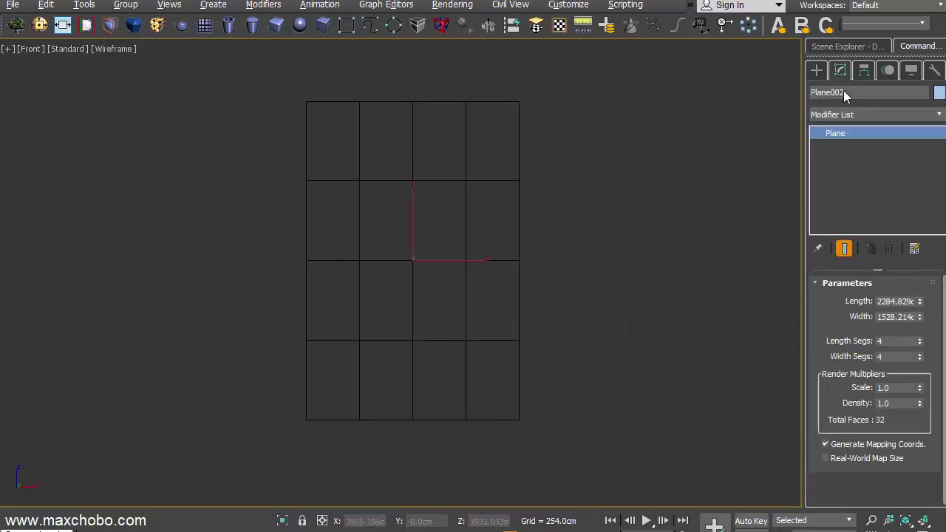
{"action": "double_click", "coordinate": [898, 300]}
{"action": "key", "text": "BackSpace"}
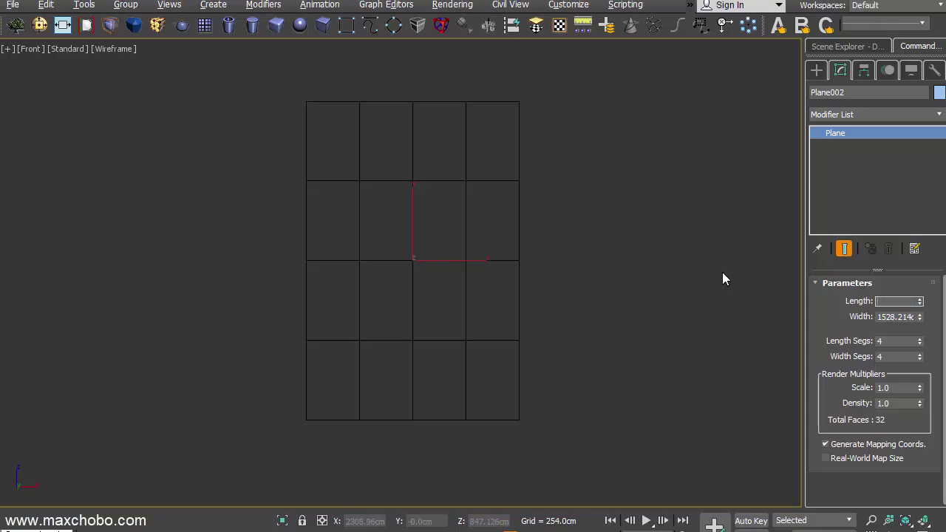
{"action": "type", "text": "200"}
{"action": "key", "text": "Return"}
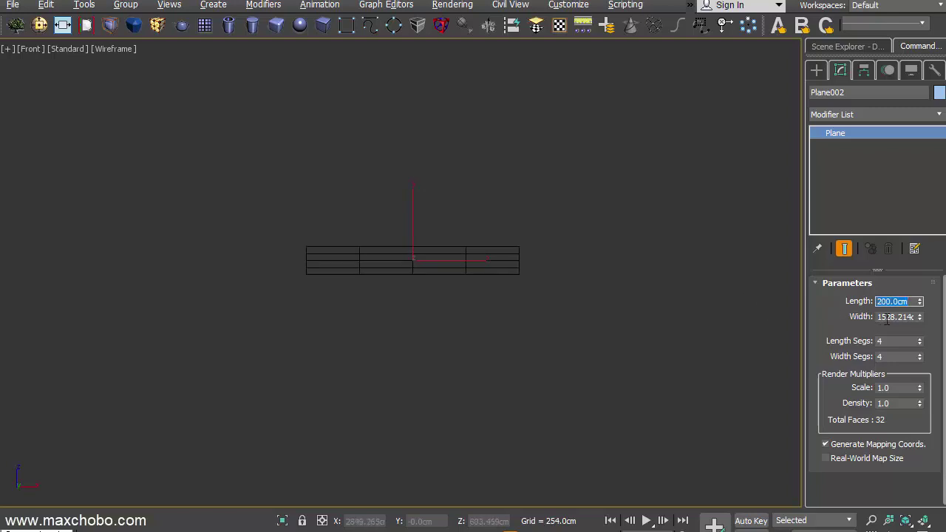
{"action": "left_click", "coordinate": [887, 317]}
{"action": "type", "text": "2"}
{"action": "key", "text": "Return"}
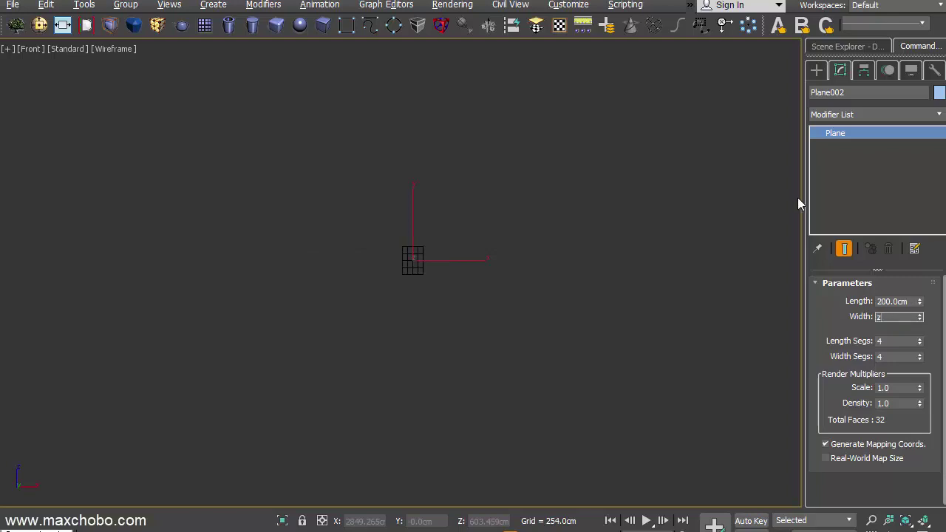
{"action": "key", "text": "BackSpace"}
{"action": "type", "text": "150"}
{"action": "key", "text": "Return"}
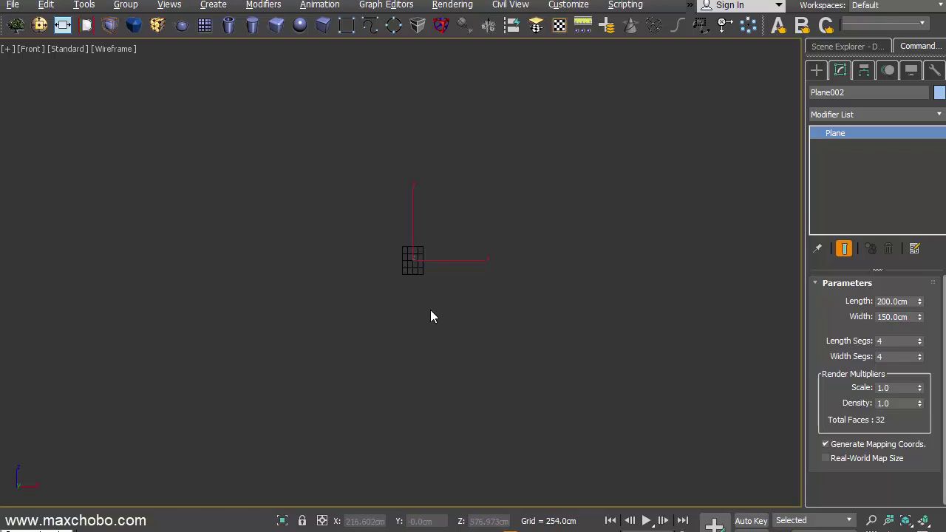
{"action": "key", "text": "z"}
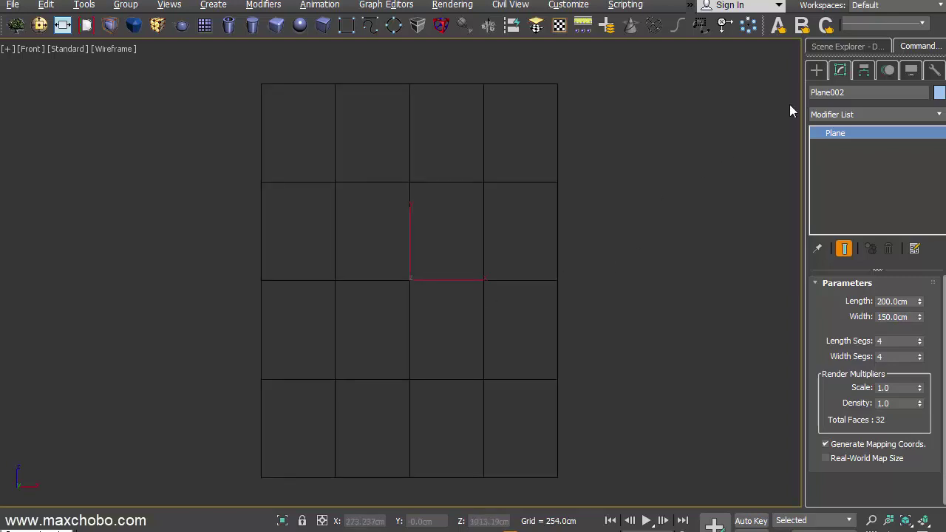
Set the plane's Width Segments to 6.
{"action": "left_click", "coordinate": [921, 355]}
{"action": "left_click", "coordinate": [920, 355]}
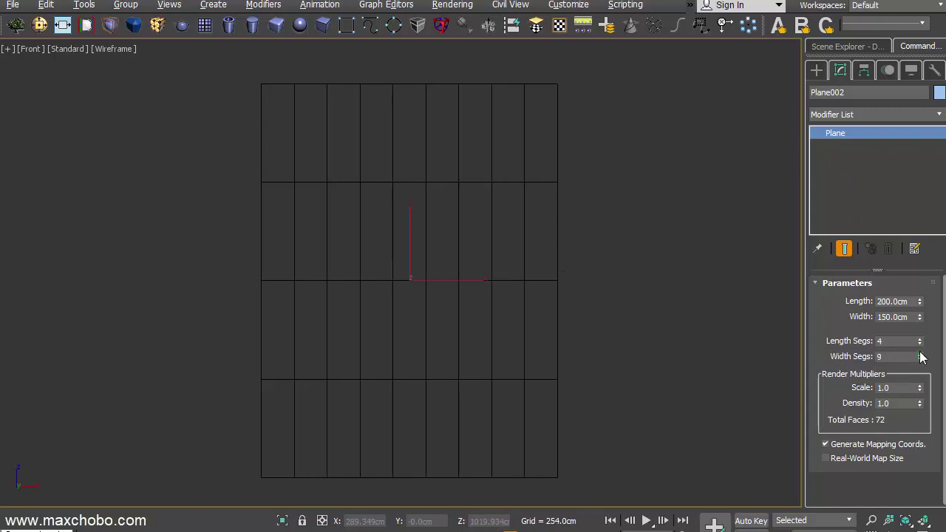
{"action": "left_click", "coordinate": [921, 361]}
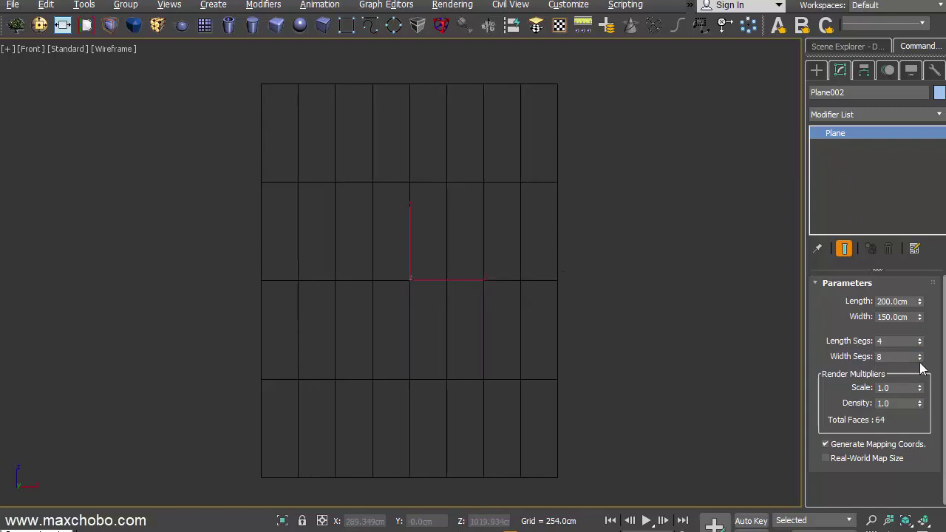
{"action": "left_click", "coordinate": [921, 360]}
{"action": "left_click", "coordinate": [921, 362]}
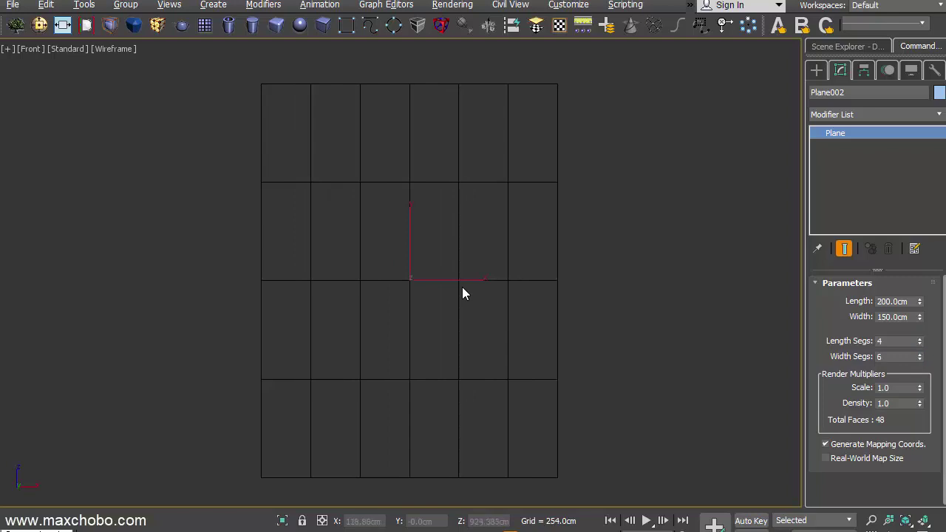
Apply an Edit Poly modifier to Plane002.
{"action": "middle_click_drag", "start_coordinate": [462, 287], "coordinate": [458, 290]}
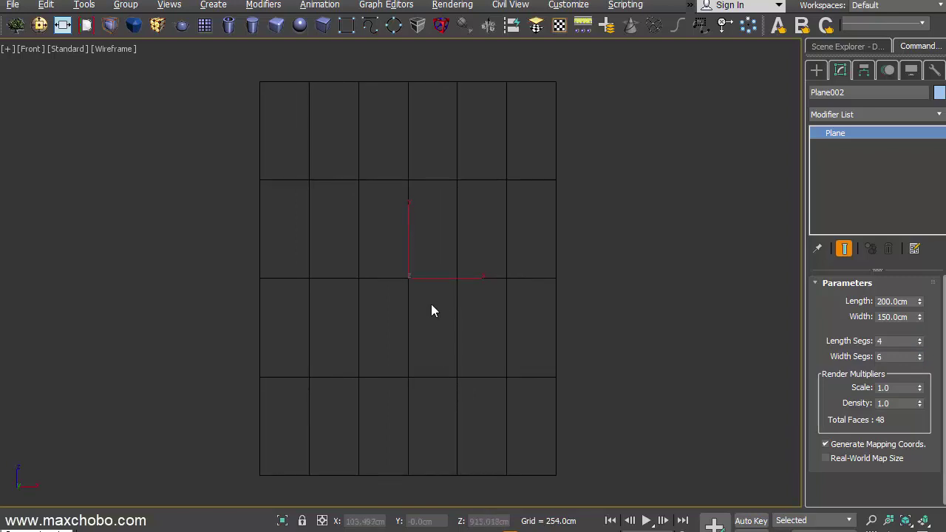
{"action": "key", "text": "super+e"}
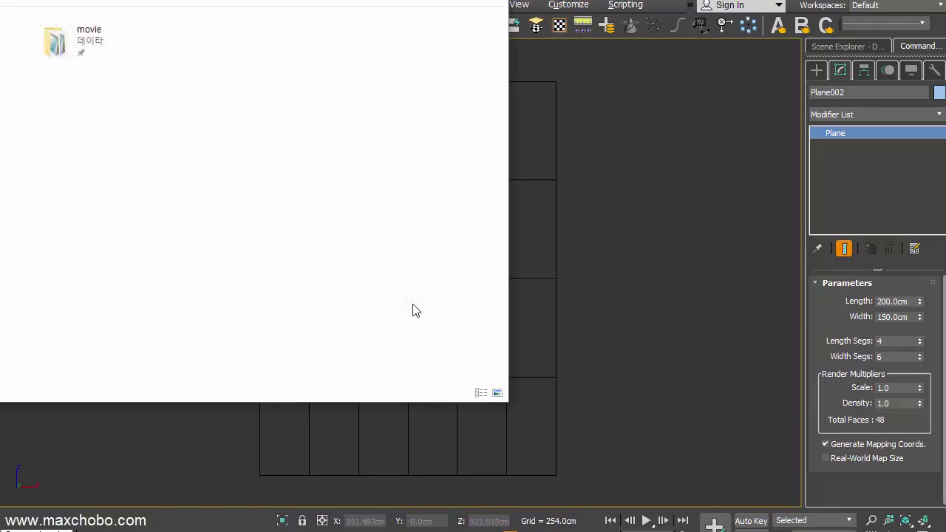
{"action": "left_click", "coordinate": [391, 431]}
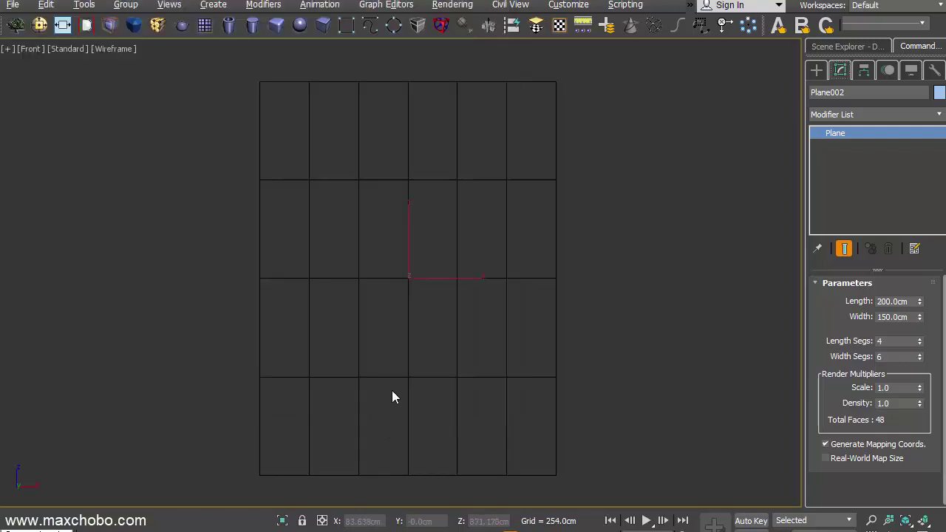
{"action": "key", "text": "alt+e"}
Remove the inner left-column and bottom-left edges to merge those cells.
{"action": "key", "text": "2"}
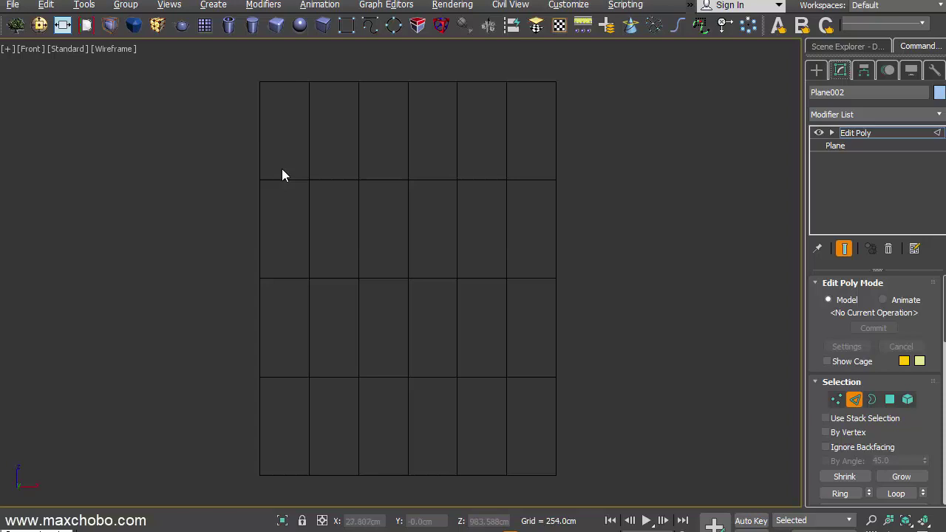
{"action": "left_click_drag", "start_coordinate": [282, 169], "coordinate": [297, 292]}
{"action": "key", "text": "BackSpace"}
{"action": "left_click", "coordinate": [529, 180]}
{"action": "left_click_drag", "start_coordinate": [289, 421], "coordinate": [362, 438]}
{"action": "key", "text": "BackSpace"}
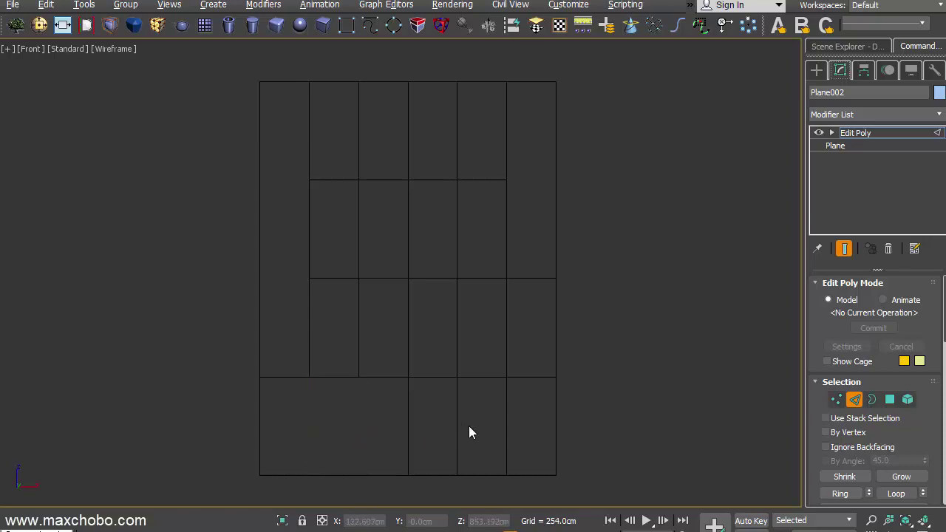
Merge the bottom-right cells and add a horizontal loop across the middle columns.
{"action": "left_click_drag", "start_coordinate": [484, 418], "coordinate": [528, 460]}
{"action": "left_click_drag", "start_coordinate": [436, 416], "coordinate": [531, 462]}
{"action": "key", "text": "BackSpace"}
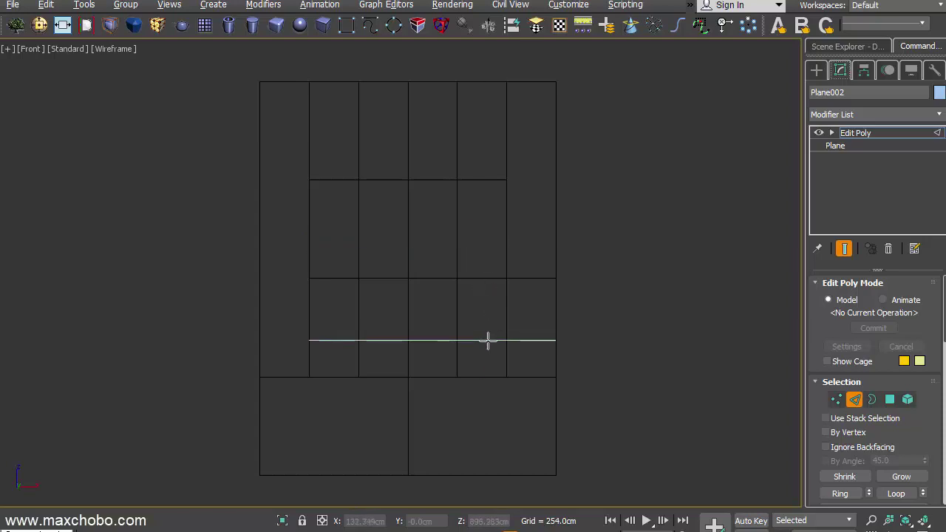
{"action": "left_click", "coordinate": [488, 341]}
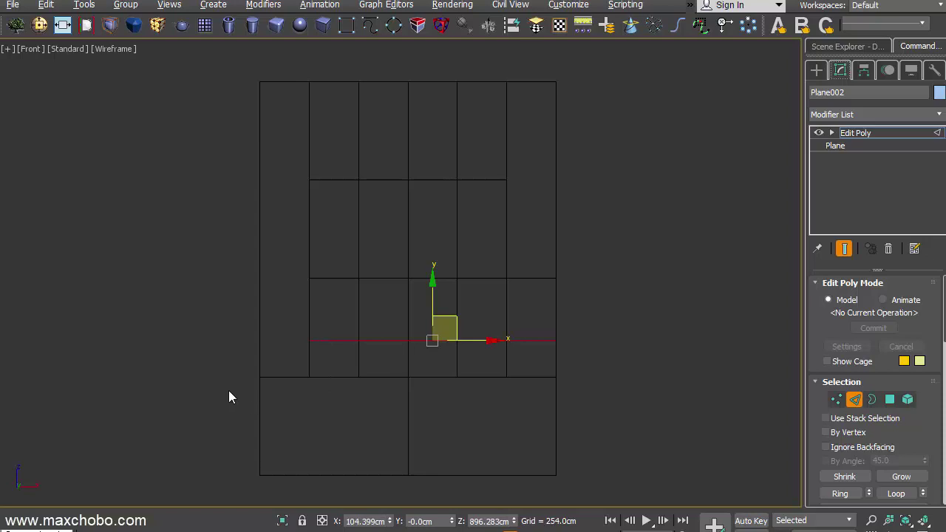
Select all polygons and inset them By Polygon by 1.874 cm.
{"action": "key", "text": "4"}
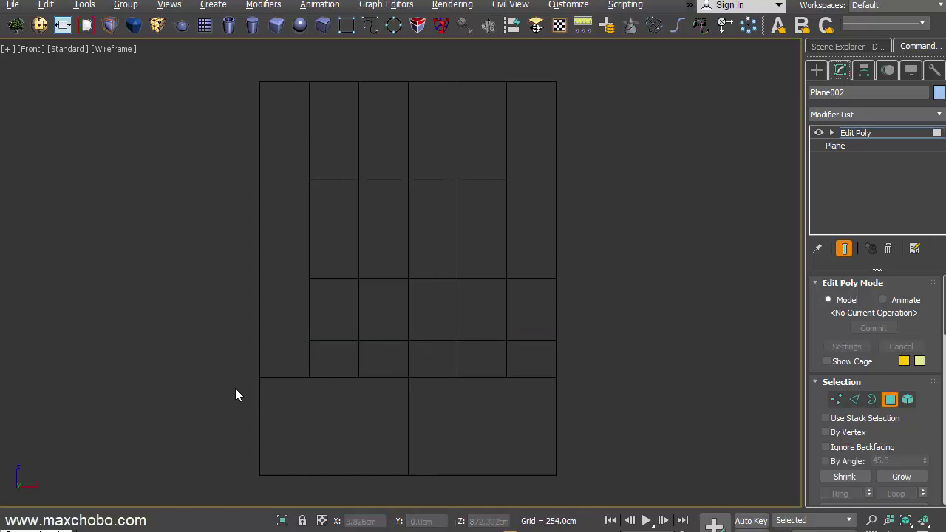
{"action": "key", "text": "ctrl+a"}
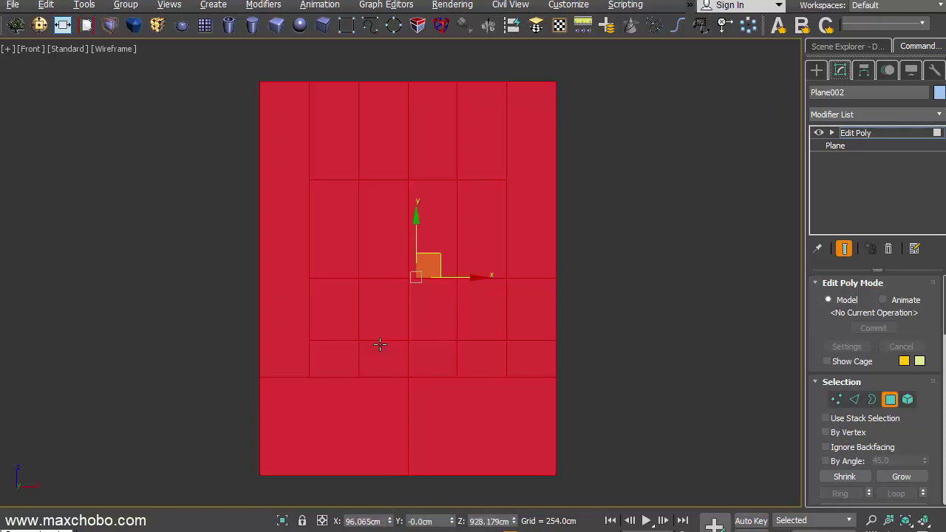
{"action": "right_click", "coordinate": [343, 186]}
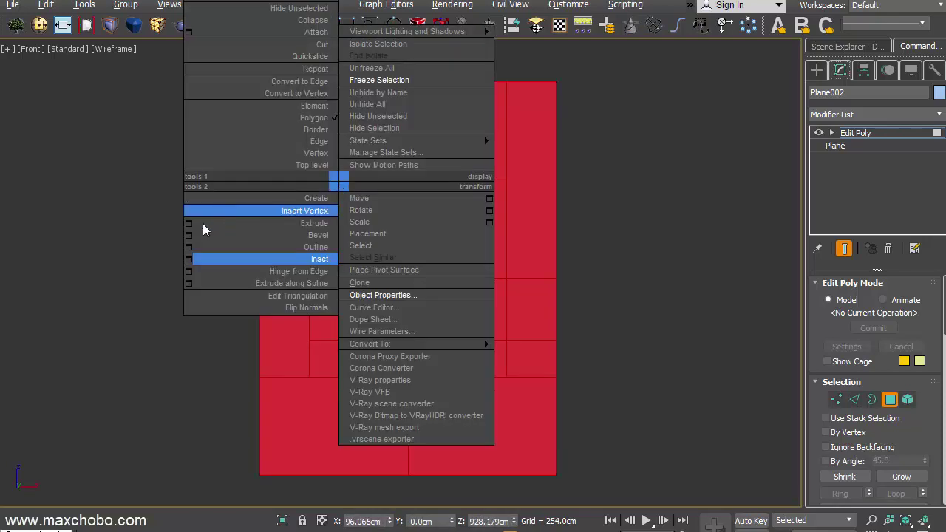
{"action": "left_click", "coordinate": [189, 258]}
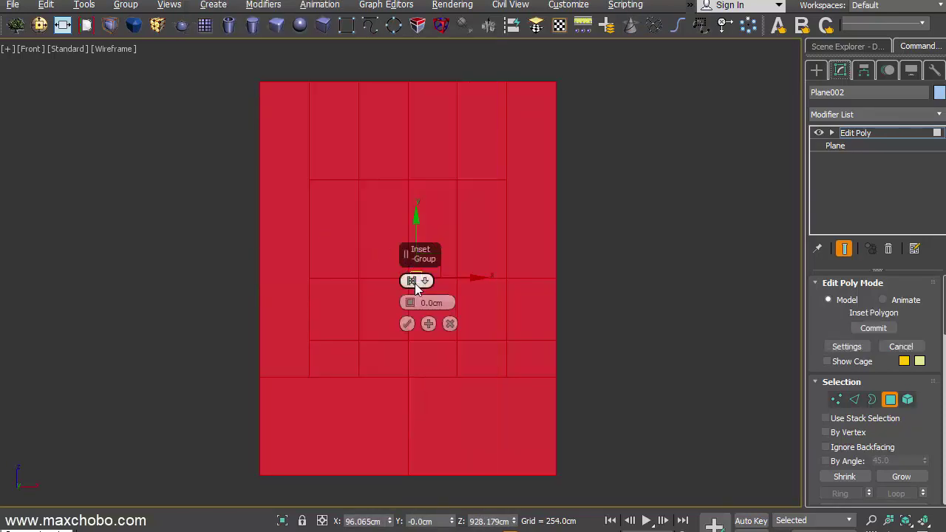
{"action": "left_click", "coordinate": [415, 282]}
{"action": "left_click", "coordinate": [441, 311]}
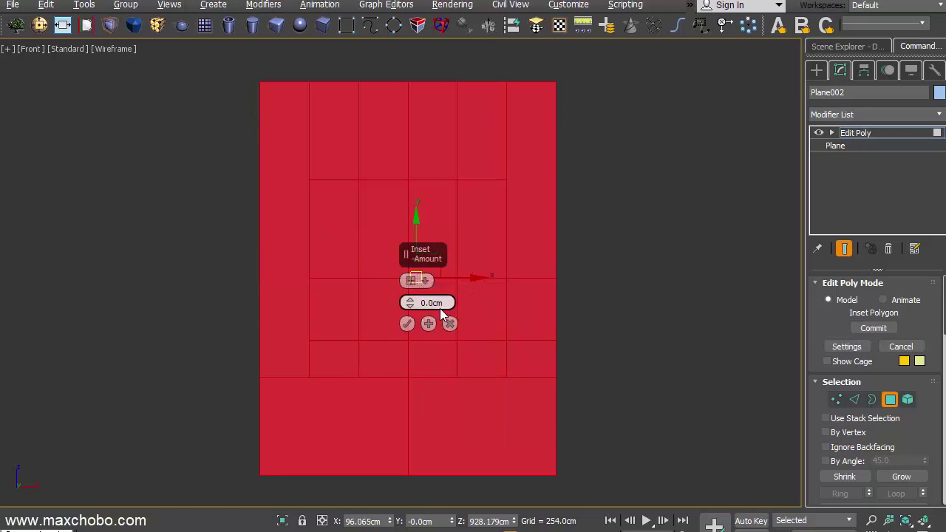
{"action": "left_click_drag", "start_coordinate": [410, 303], "coordinate": [411, 300]}
{"action": "scroll", "coordinate": [296, 279], "scroll_direction": "up", "scroll_amount": 2}
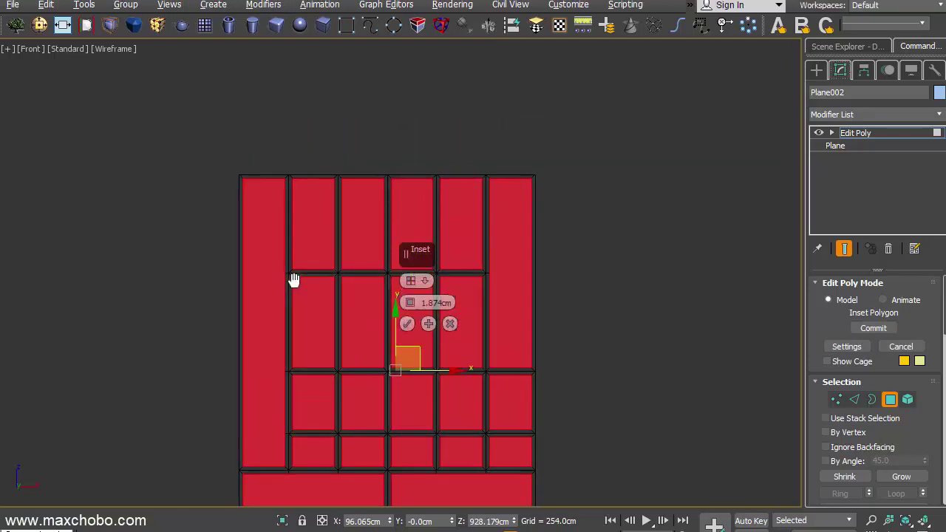
{"action": "scroll", "coordinate": [295, 281], "scroll_direction": "up", "scroll_amount": 5}
{"action": "scroll", "coordinate": [294, 280], "scroll_direction": "down", "scroll_amount": 2}
{"action": "scroll", "coordinate": [294, 280], "scroll_direction": "down", "scroll_amount": 2}
{"action": "scroll", "coordinate": [313, 256], "scroll_direction": "down", "scroll_amount": 1}
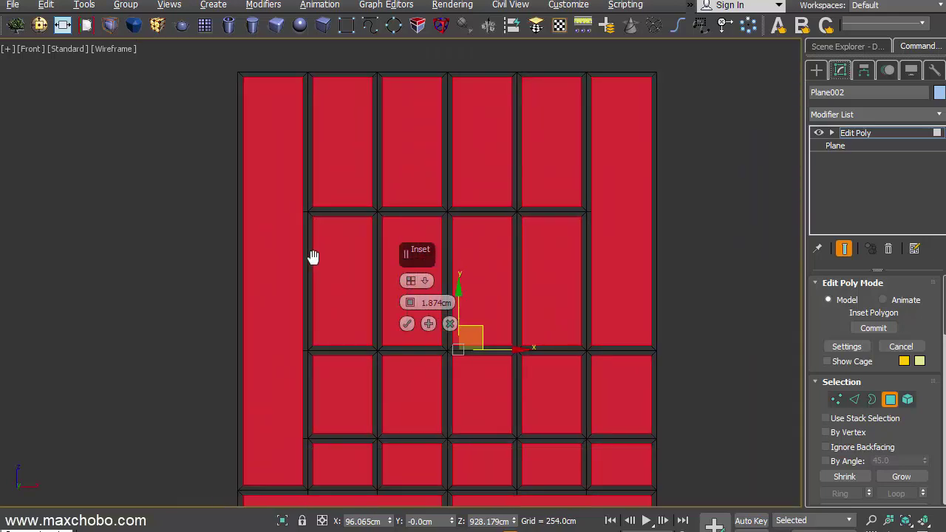
{"action": "left_click", "coordinate": [406, 323]}
{"action": "scroll", "coordinate": [381, 307], "scroll_direction": "down", "scroll_amount": 2}
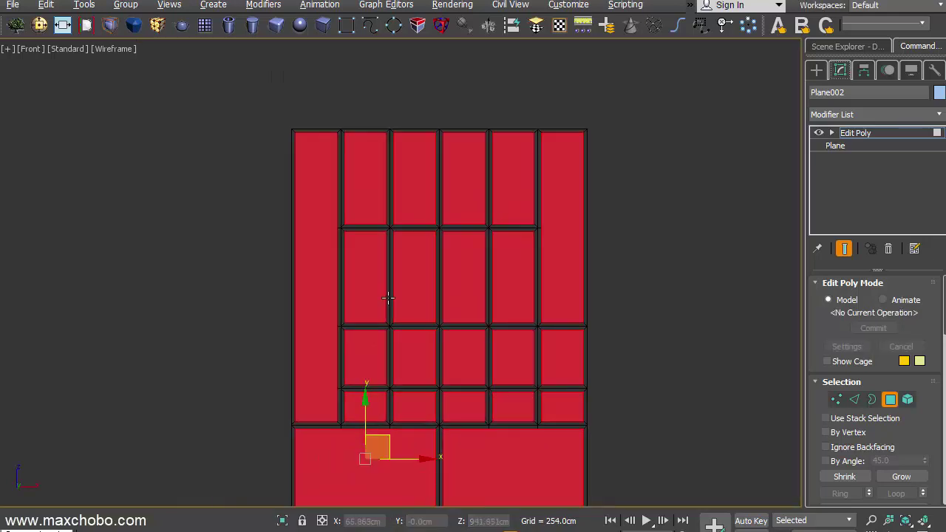
{"action": "middle_click_drag", "start_coordinate": [413, 327], "coordinate": [421, 286]}
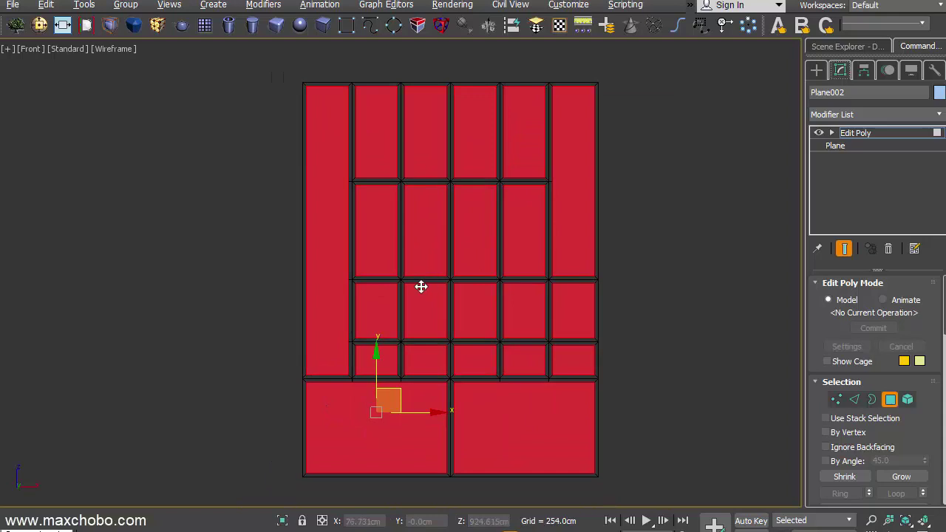
Delete the inset inner panels and show the remaining frame zoomed in Perspective.
{"action": "key", "text": "ctrl+d"}
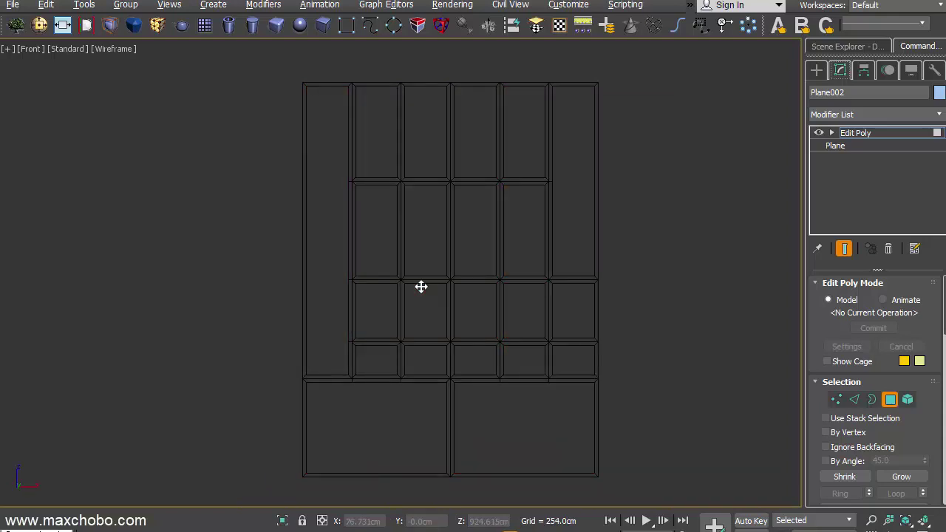
{"action": "key", "text": "p"}
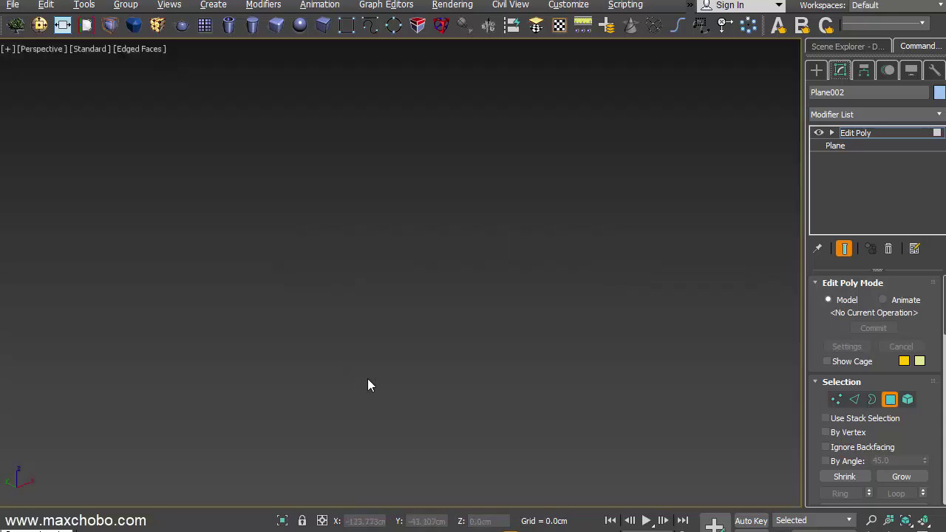
{"action": "key", "text": "z"}
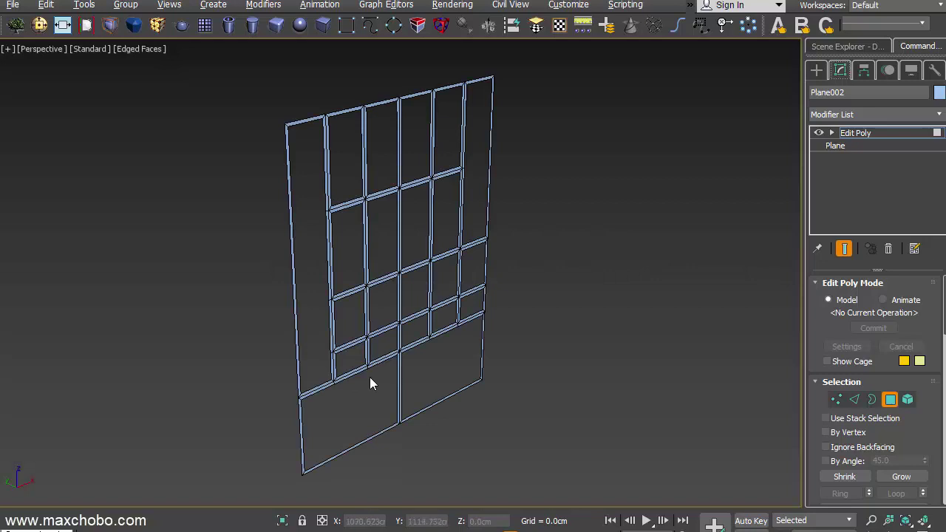
{"action": "key", "text": "4"}
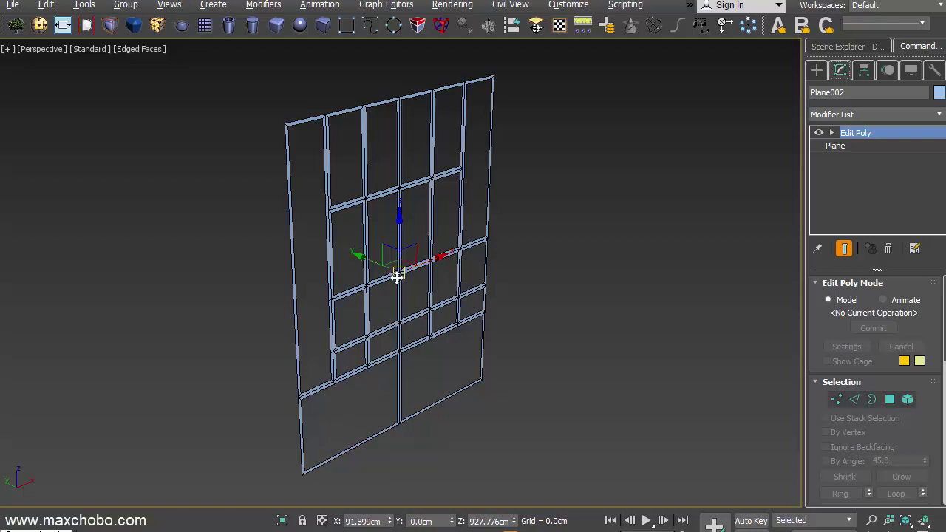
Give the frame a Shell with 40.488 cm Outer Amount and orbit to inspect it.
{"action": "middle_click_drag", "start_coordinate": [398, 276], "coordinate": [404, 282]}
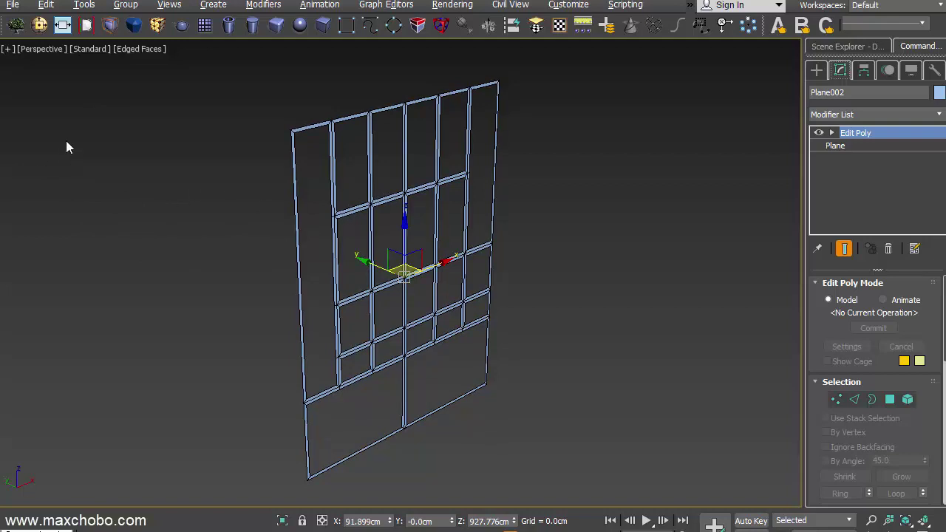
{"action": "middle_click_drag", "start_coordinate": [340, 280], "coordinate": [331, 287]}
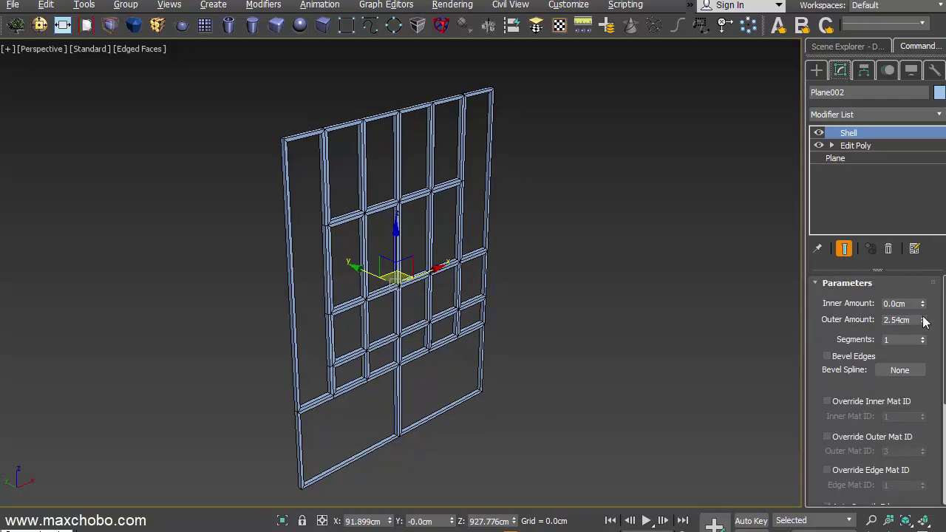
{"action": "left_click_drag", "start_coordinate": [923, 321], "coordinate": [923, 281]}
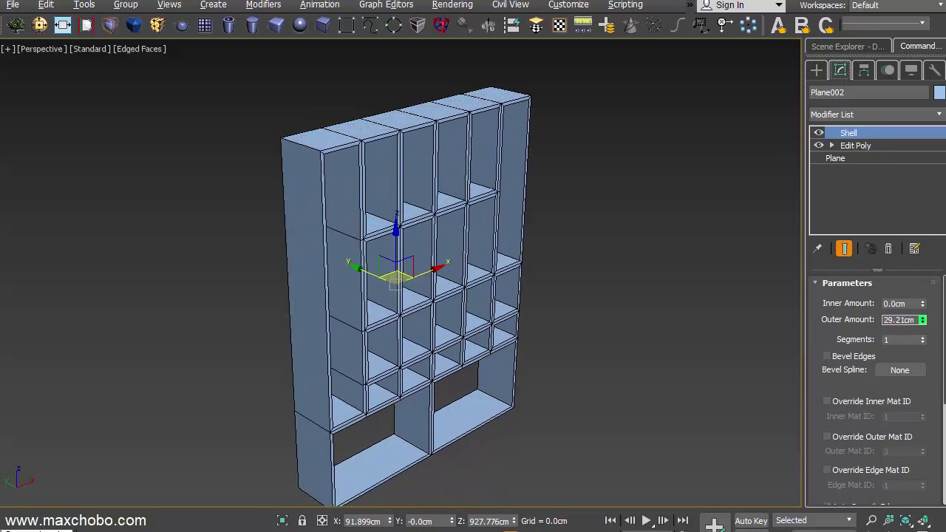
{"action": "left_click_drag", "start_coordinate": [923, 319], "coordinate": [923, 281]}
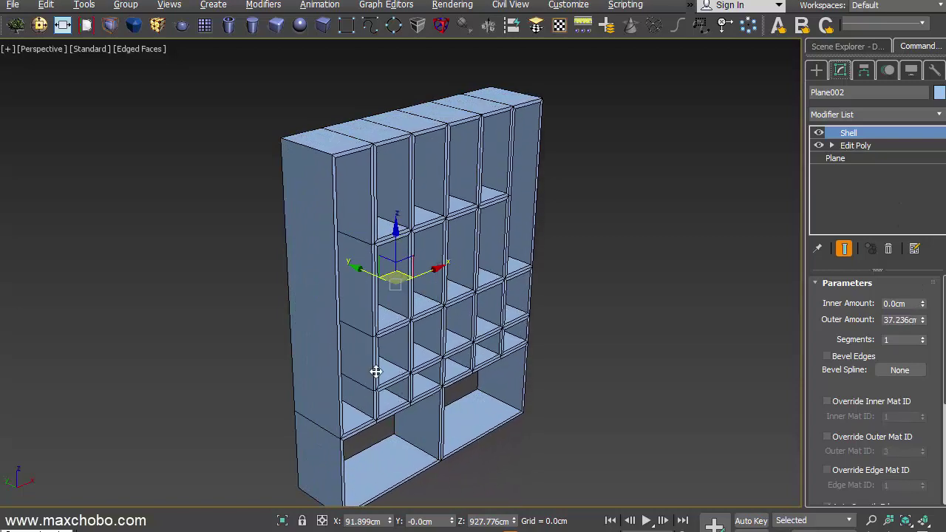
{"action": "middle_click_drag", "start_coordinate": [392, 363], "coordinate": [389, 345]}
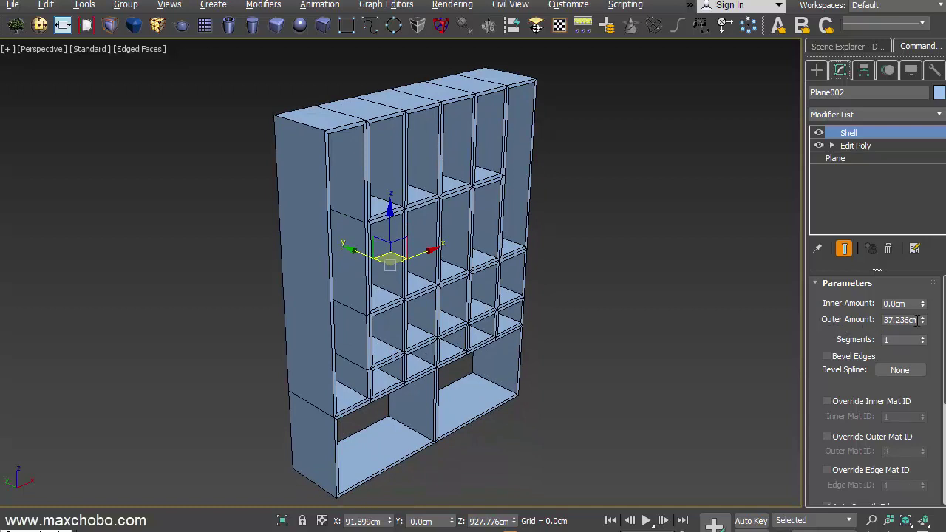
{"action": "mouse_move", "coordinate": [923, 319]}
{"action": "left_mouse_down"}
{"action": "mouse_move", "coordinate": [895, 209]}
{"action": "mouse_move", "coordinate": [907, 232]}
{"action": "left_mouse_up"}
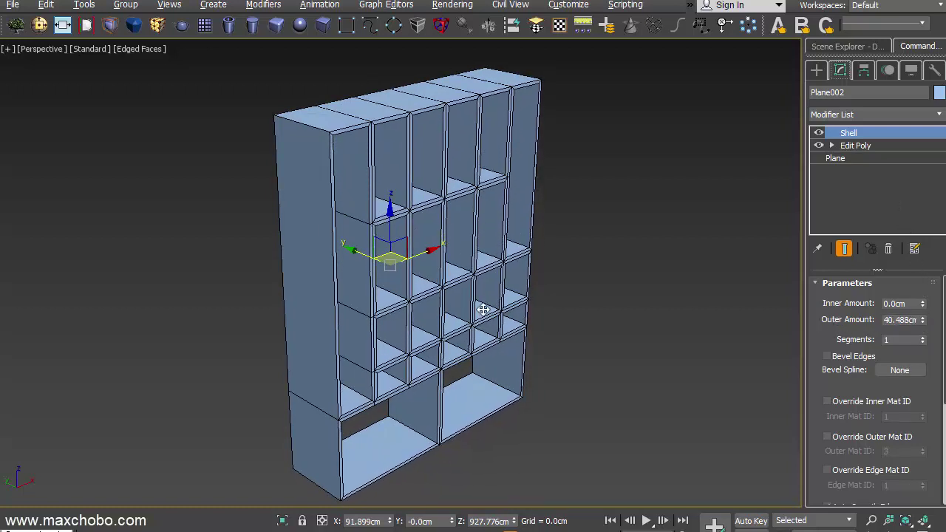
{"action": "mouse_move", "coordinate": [484, 311]}
{"action": "middle_mouse_down", "text": "alt"}
{"action": "mouse_move", "coordinate": [446, 301]}
{"action": "mouse_move", "coordinate": [398, 309]}
{"action": "mouse_move", "coordinate": [429, 303]}
{"action": "middle_mouse_up", "text": "alt"}
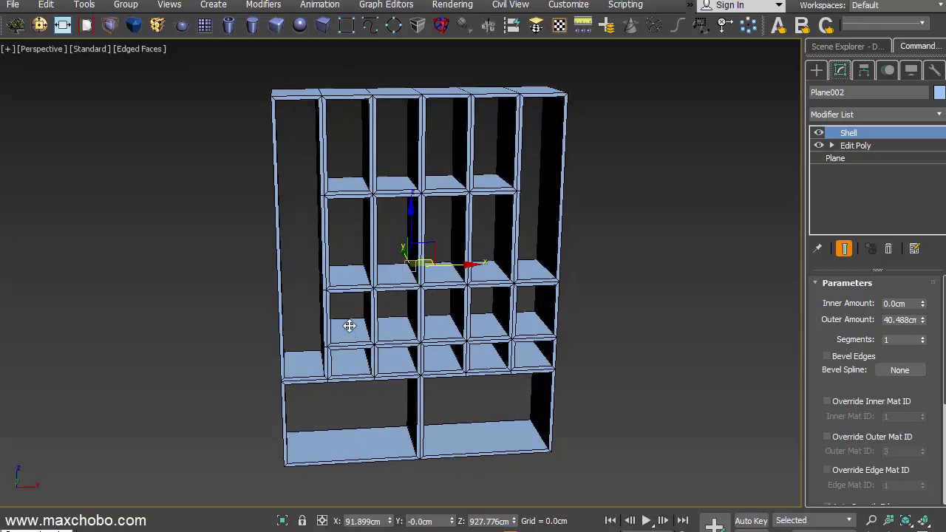
{"action": "middle_click_drag", "start_coordinate": [355, 272], "coordinate": [378, 301], "text": "alt"}
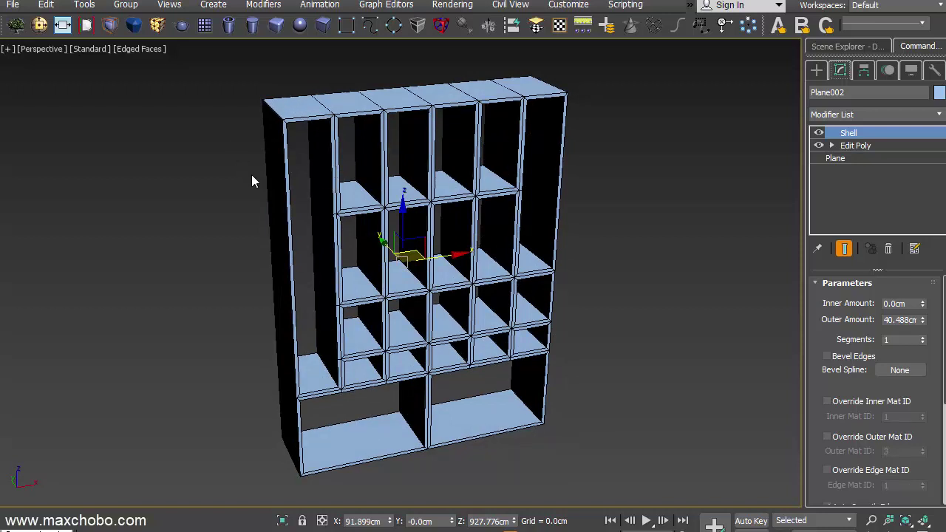
{"action": "middle_click_drag", "start_coordinate": [425, 300], "coordinate": [418, 285], "text": "alt"}
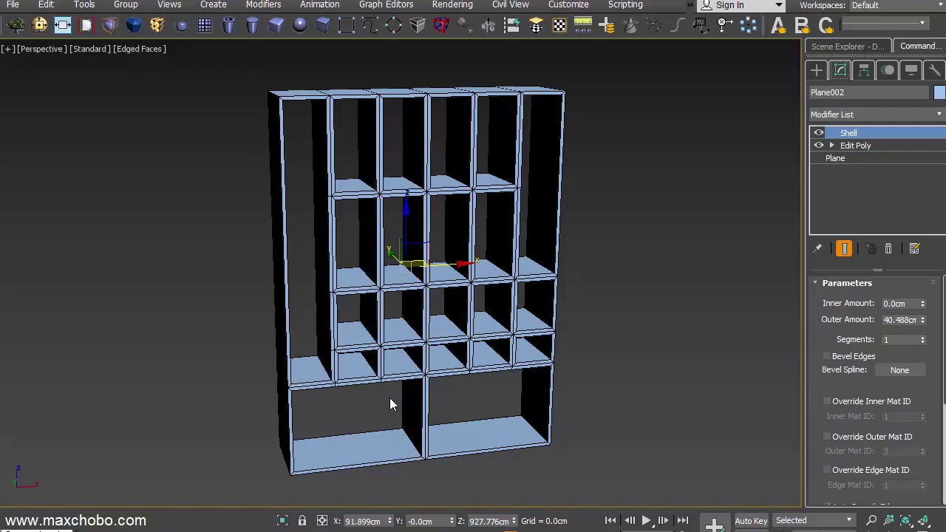
Clone the shelf in place as independent copy Plane003 and disable its Shell.
{"action": "key", "text": "ctrl+v"}
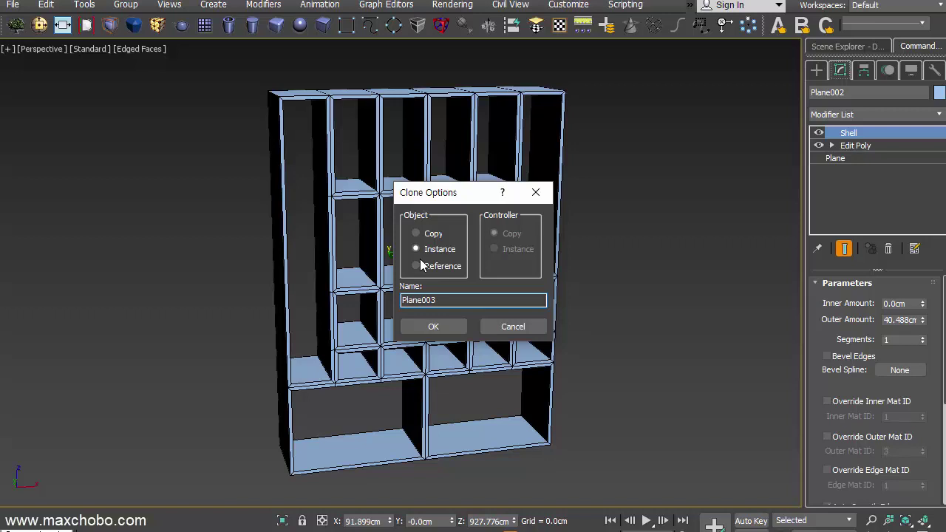
{"action": "left_click", "coordinate": [507, 327]}
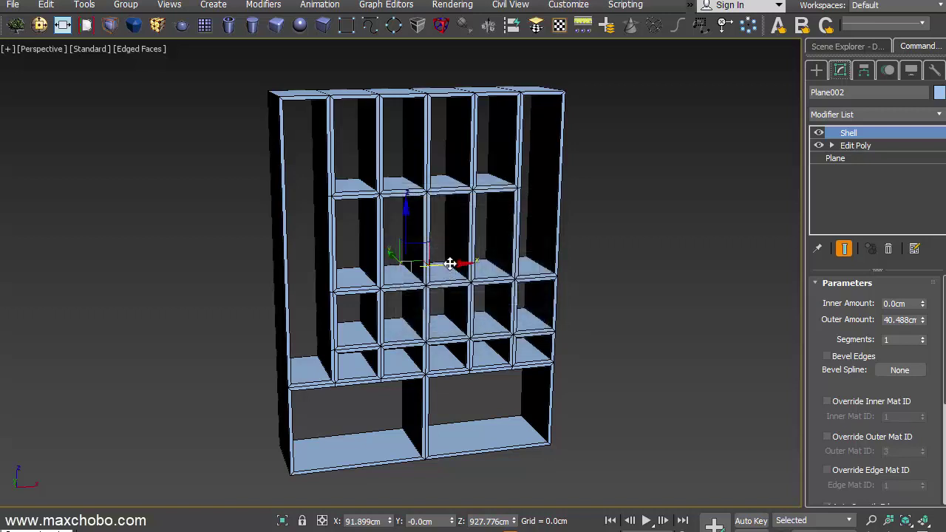
{"action": "left_click_drag", "start_coordinate": [450, 263], "coordinate": [503, 265], "text": "shift"}
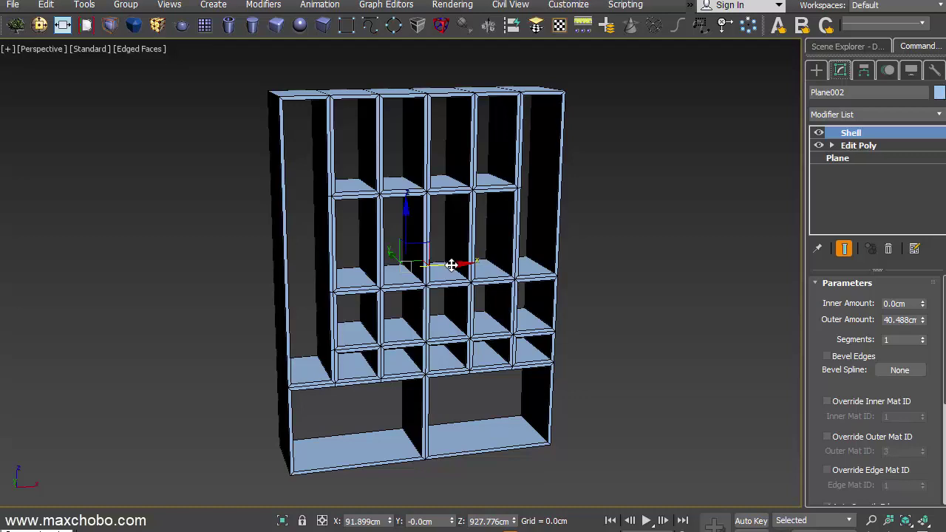
{"action": "key", "text": "Return"}
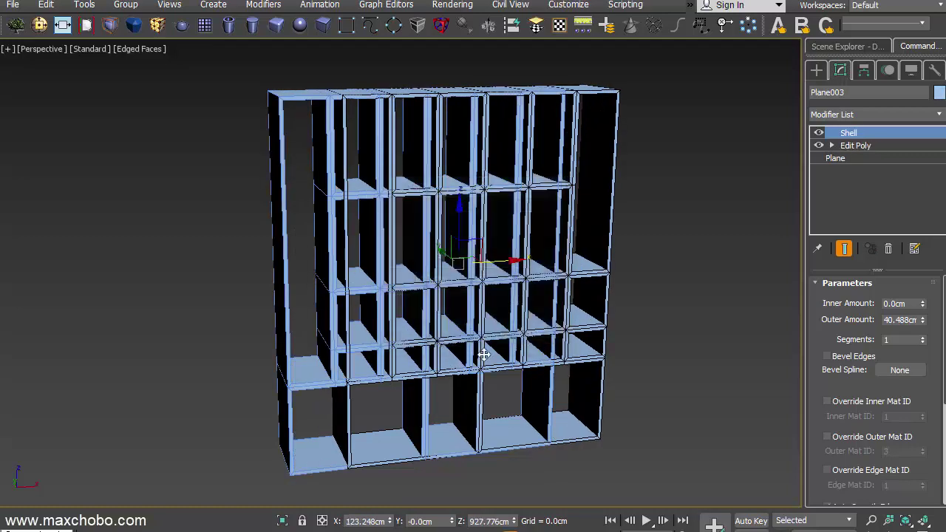
{"action": "left_click_drag", "start_coordinate": [502, 266], "coordinate": [473, 266]}
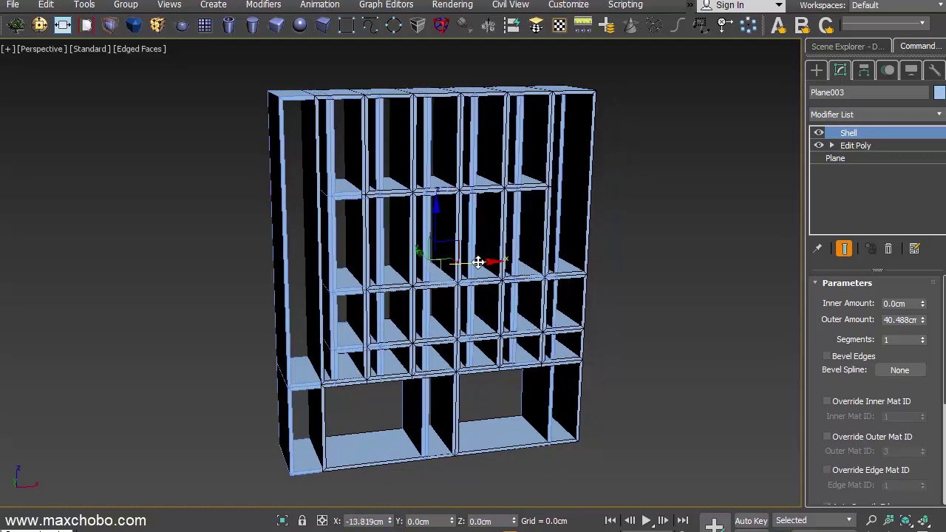
{"action": "key", "text": "ctrl+z"}
{"action": "key", "text": "ctrl+z"}
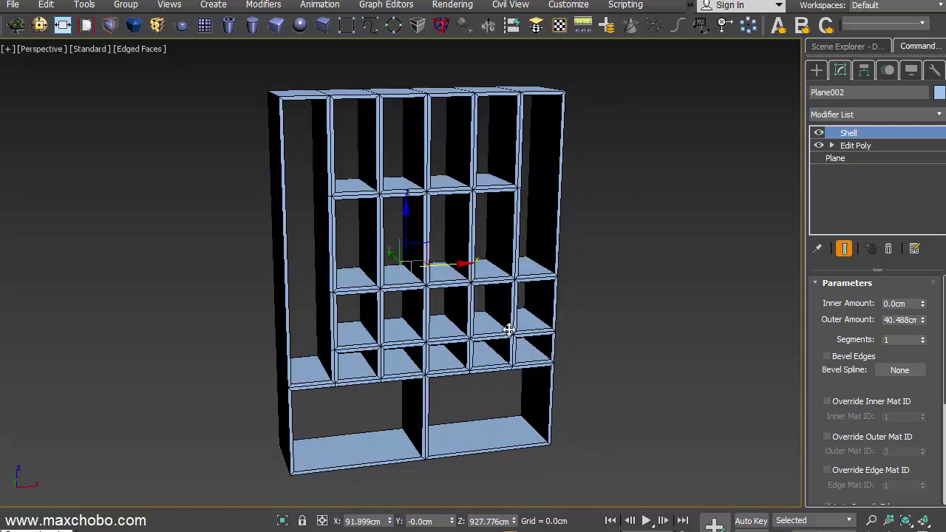
{"action": "key", "text": "ctrl+v"}
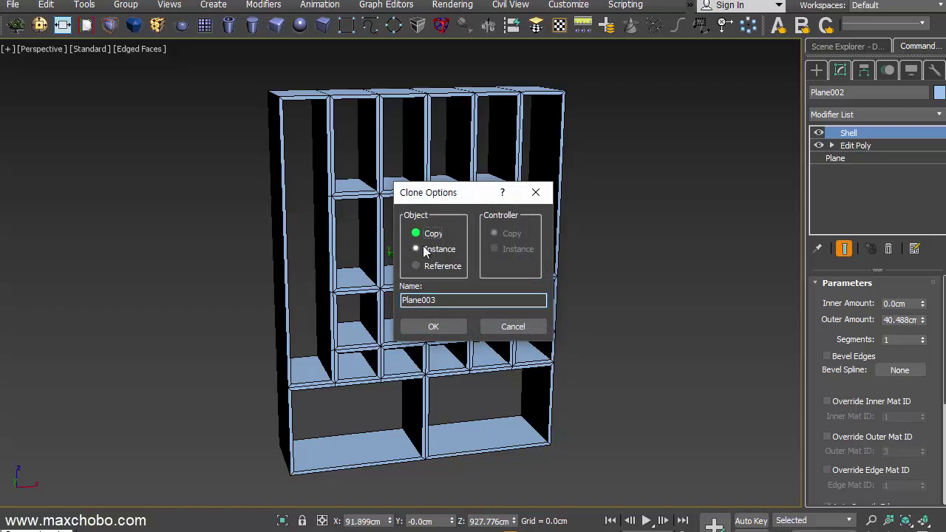
{"action": "left_click", "coordinate": [431, 326]}
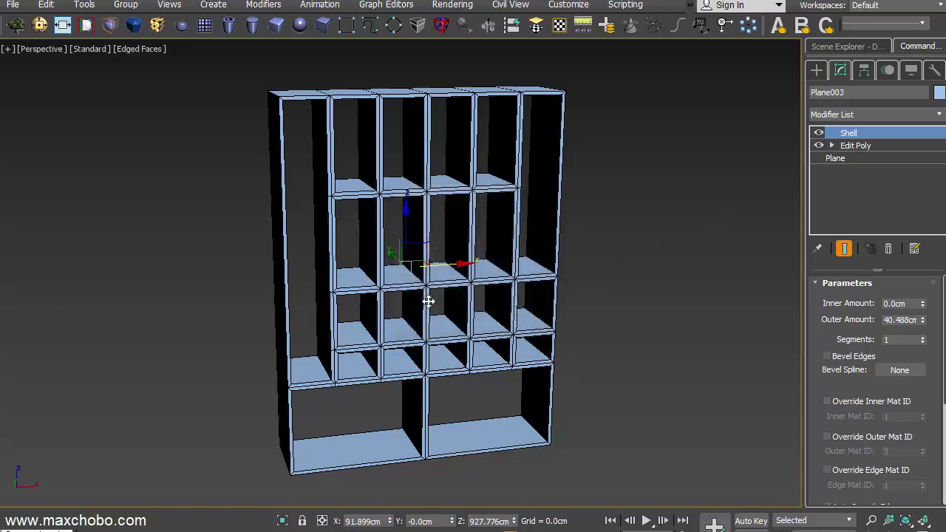
{"action": "left_click", "coordinate": [819, 134]}
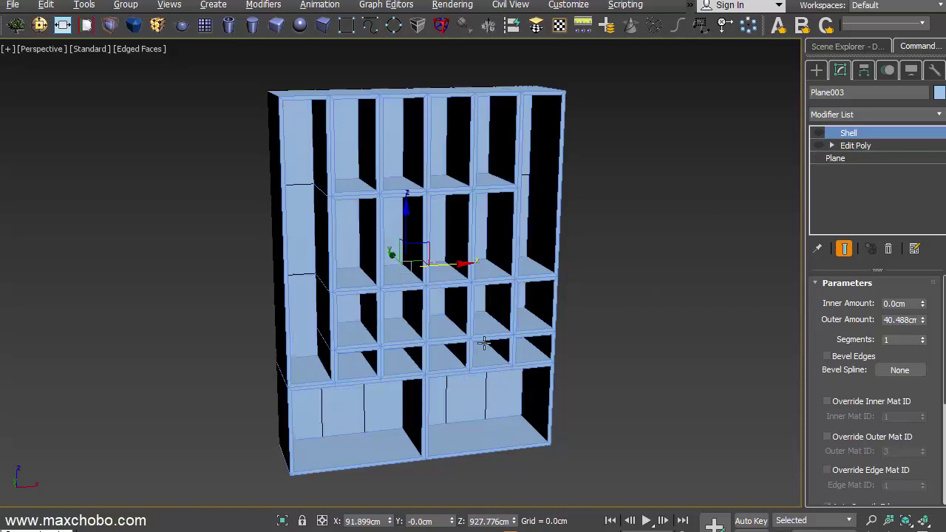
{"action": "mouse_move", "coordinate": [484, 342]}
{"action": "middle_mouse_down", "text": "alt"}
{"action": "mouse_move", "coordinate": [665, 360]}
{"action": "mouse_move", "coordinate": [470, 333]}
{"action": "mouse_move", "coordinate": [479, 348]}
{"action": "middle_mouse_up", "text": "alt"}
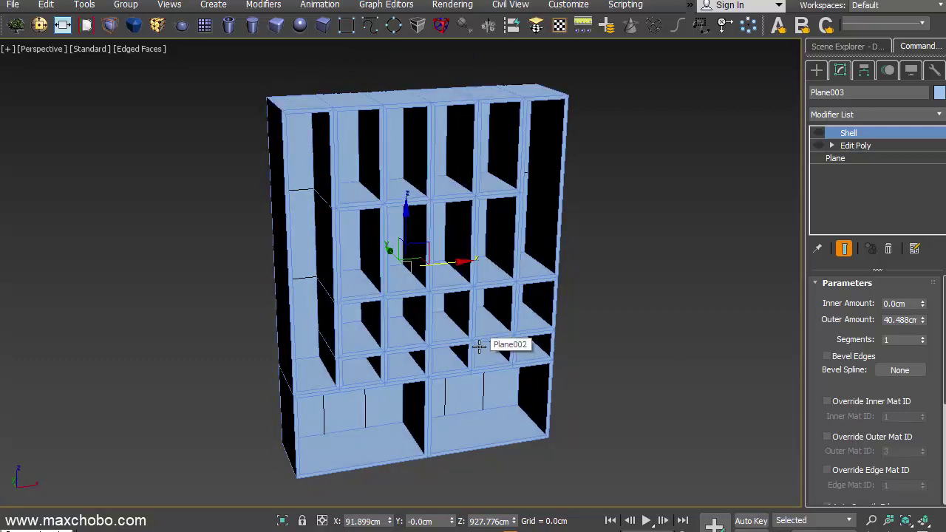
Select both shelf objects and Shift-drag a copy, Plane004, to the right.
{"action": "middle_click_drag", "start_coordinate": [487, 346], "coordinate": [411, 295], "text": "alt"}
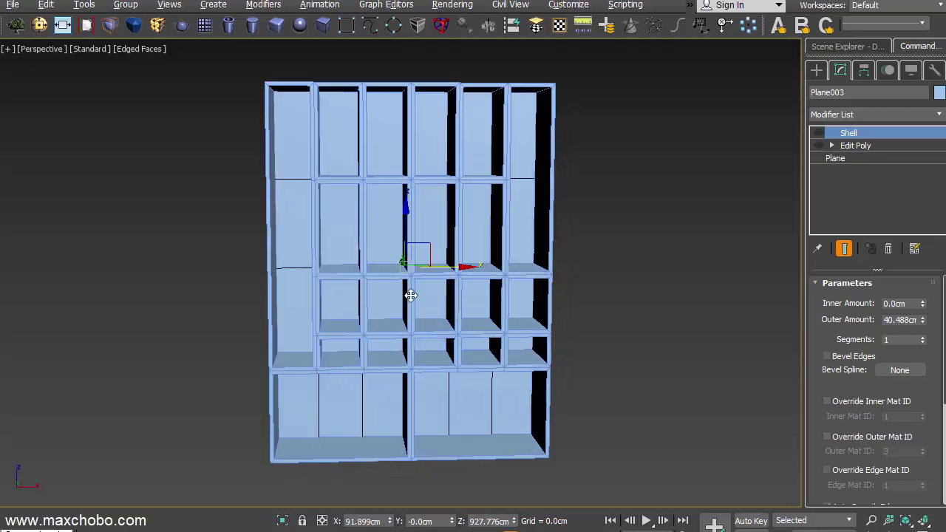
{"action": "left_click_drag", "start_coordinate": [221, 82], "coordinate": [586, 442]}
{"action": "left_click_drag", "start_coordinate": [622, 475], "coordinate": [621, 475]}
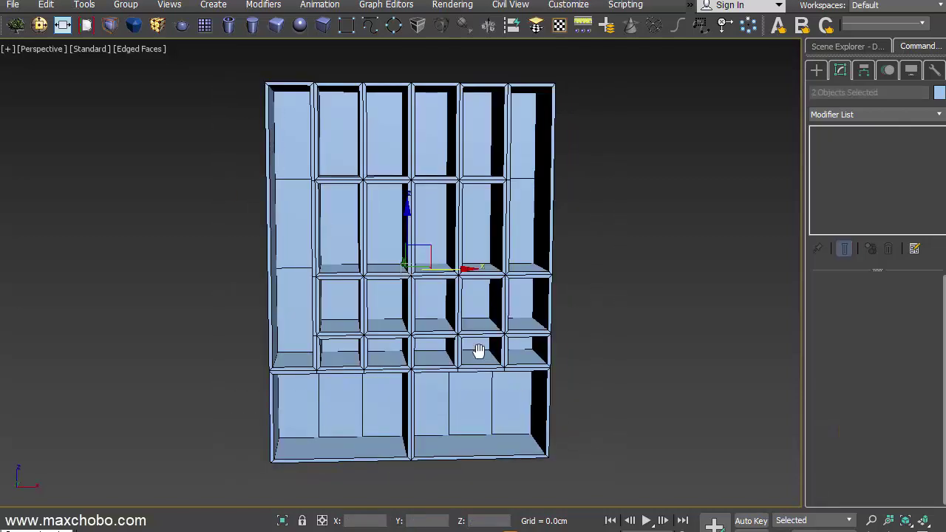
{"action": "middle_click_drag", "start_coordinate": [481, 352], "coordinate": [382, 355], "text": "alt"}
{"action": "left_click_drag", "start_coordinate": [345, 277], "coordinate": [647, 274], "text": "shift"}
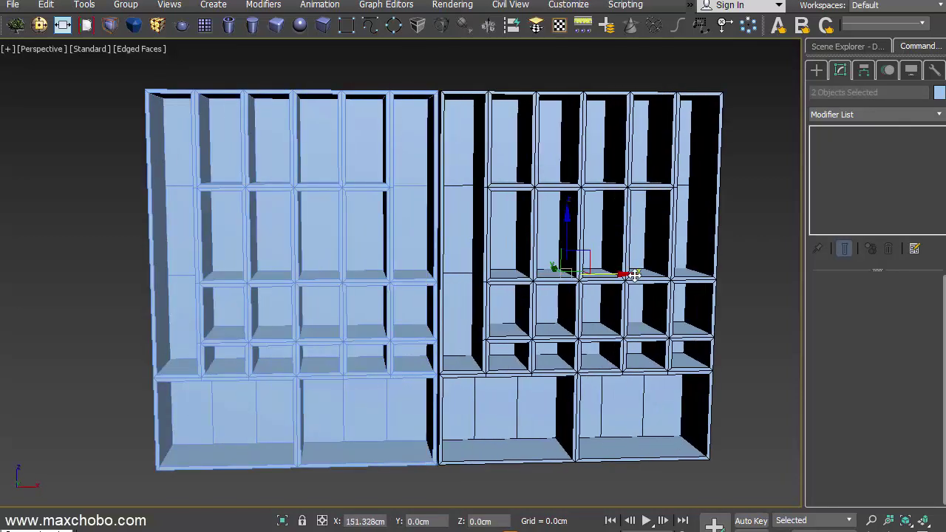
{"action": "left_click", "coordinate": [455, 330]}
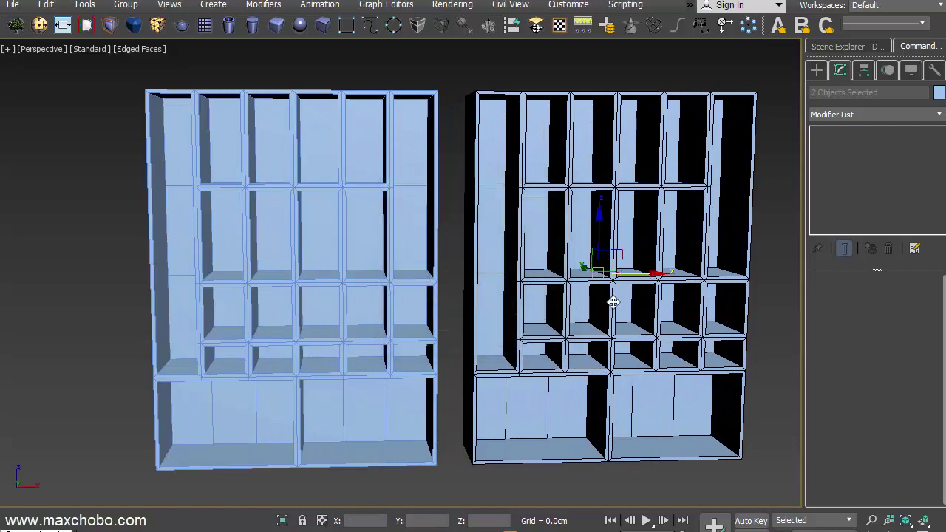
{"action": "left_click_drag", "start_coordinate": [632, 276], "coordinate": [590, 316]}
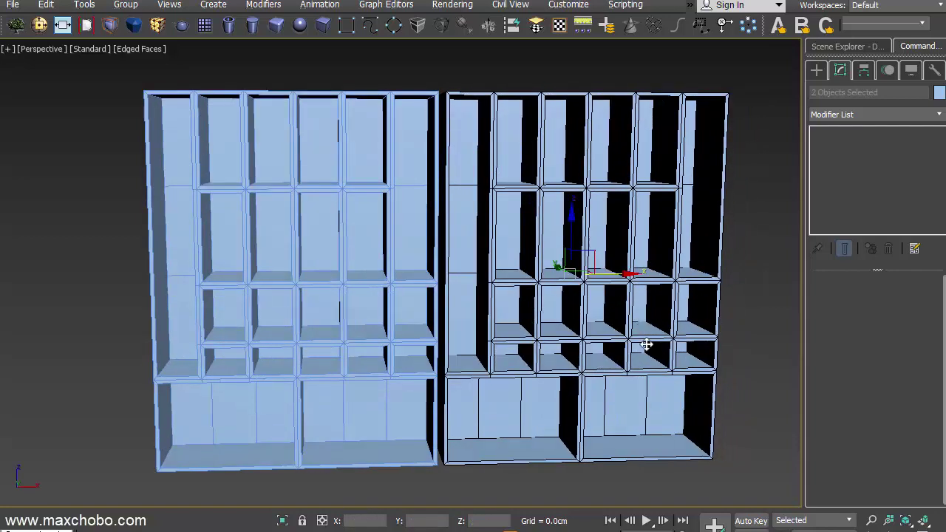
{"action": "left_click", "coordinate": [742, 403]}
On Plane004, turn off the Shell and hide the Edit Poly inset detail.
{"action": "left_click", "coordinate": [647, 281]}
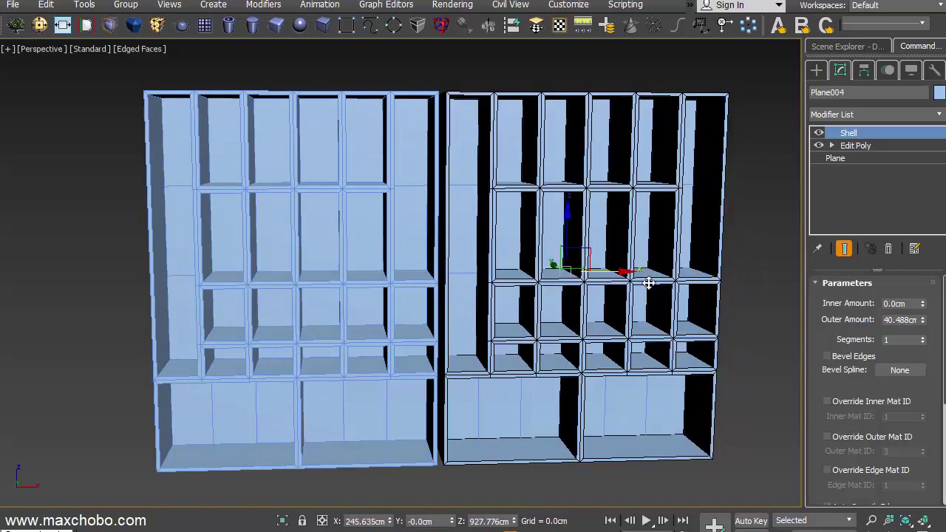
{"action": "left_click", "coordinate": [818, 135]}
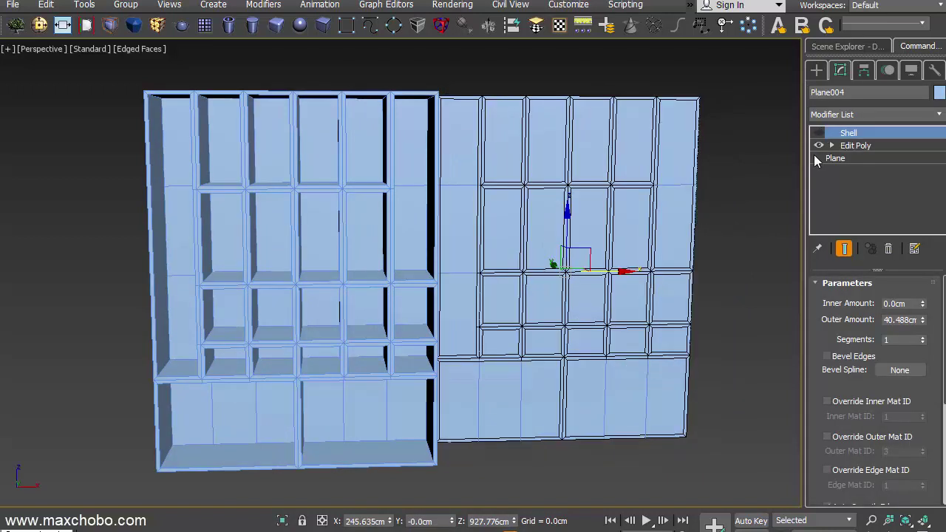
{"action": "left_click", "coordinate": [850, 148]}
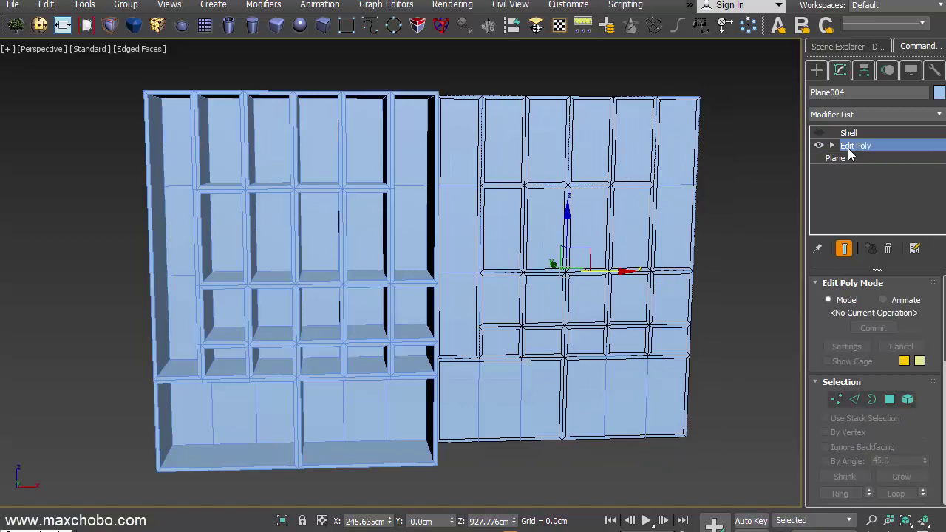
{"action": "left_click", "coordinate": [819, 145]}
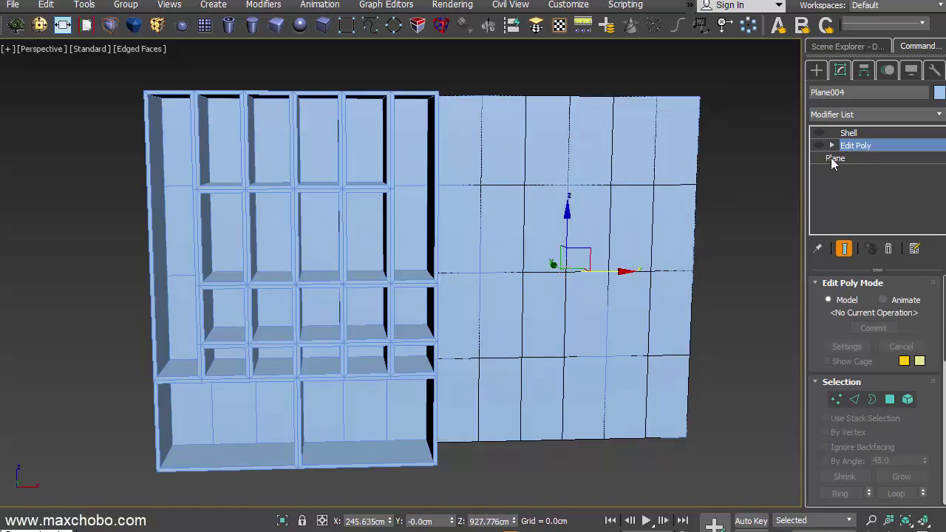
{"action": "left_click", "coordinate": [832, 157]}
{"action": "left_click", "coordinate": [862, 146]}
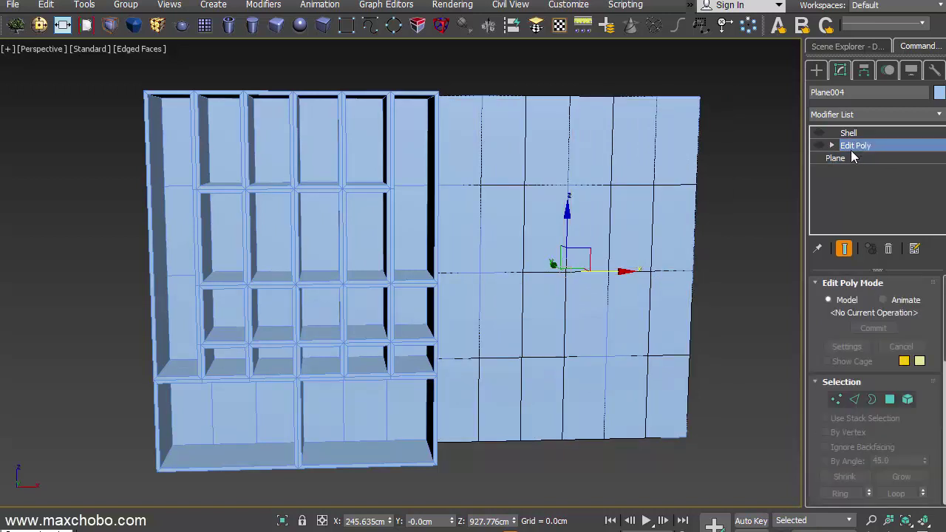
{"action": "left_click", "coordinate": [818, 145]}
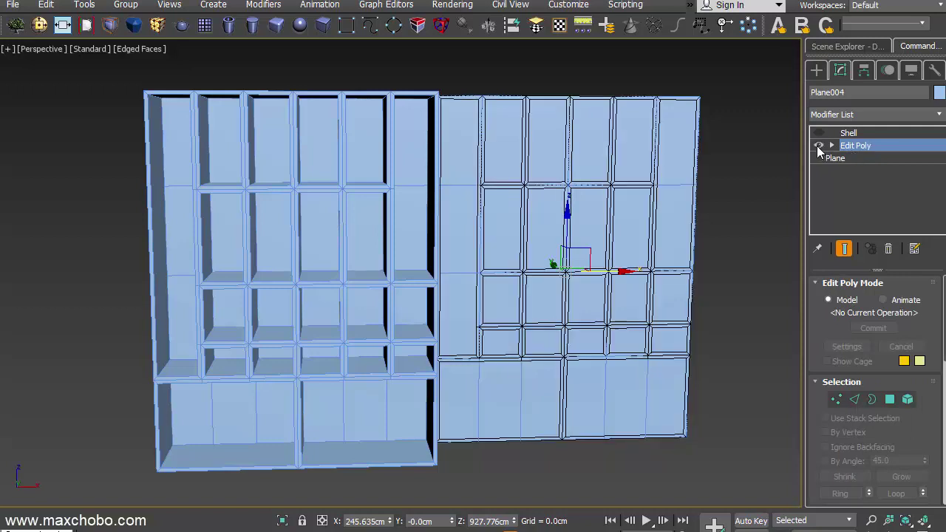
{"action": "left_click", "coordinate": [818, 148]}
Delete Plane004's Edit Poly modifier, then restore it with undo.
{"action": "key", "text": "1"}
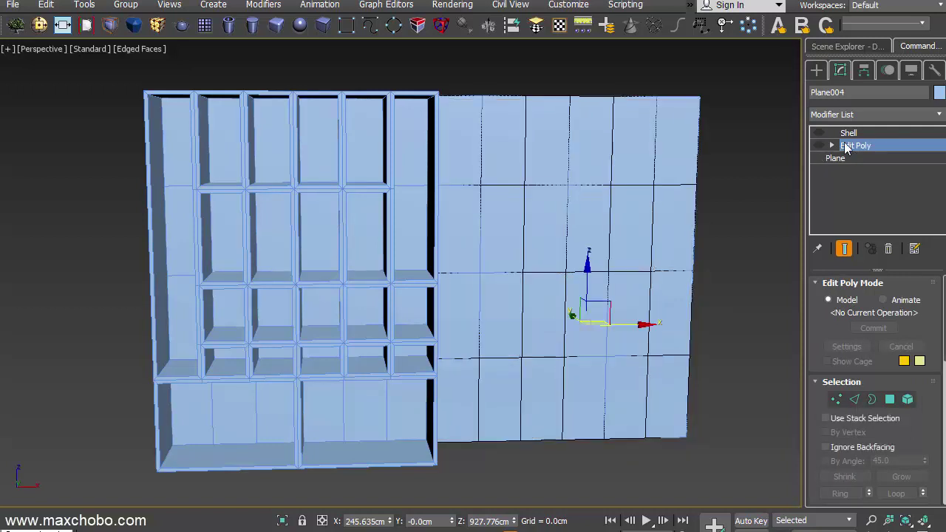
{"action": "left_click", "coordinate": [817, 146]}
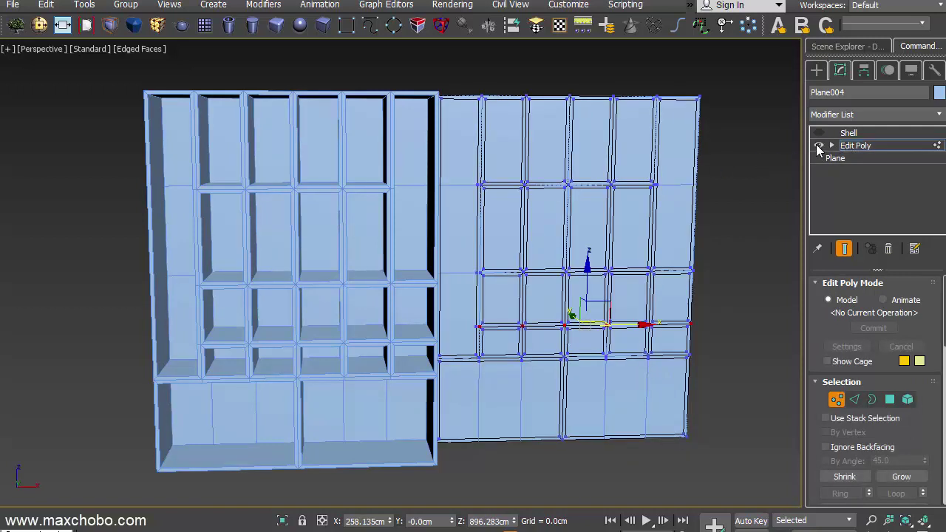
{"action": "left_click", "coordinate": [818, 146]}
{"action": "left_click", "coordinate": [866, 146]}
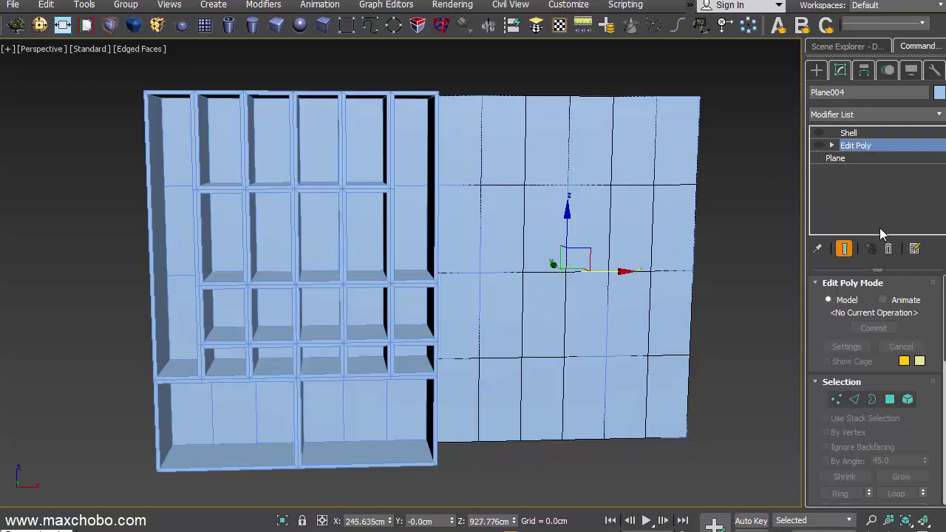
{"action": "left_click", "coordinate": [887, 251]}
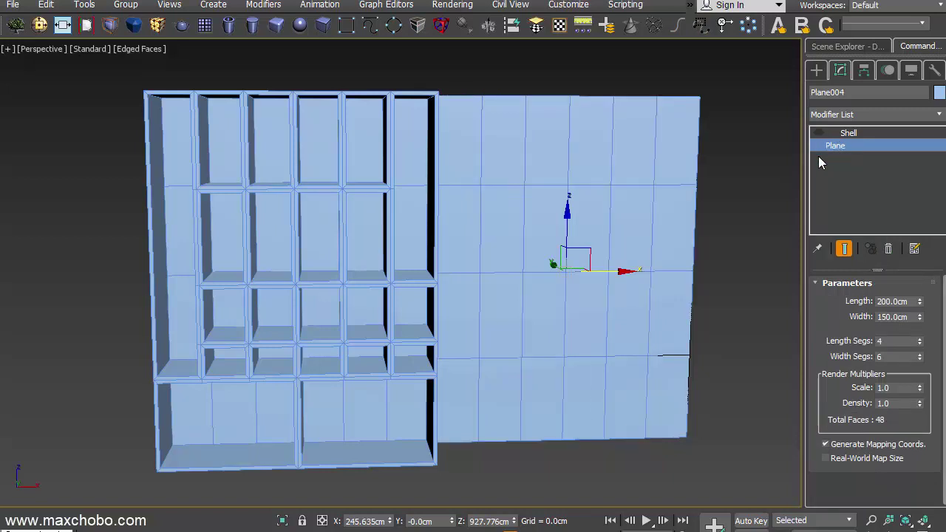
{"action": "key", "text": "ctrl+z"}
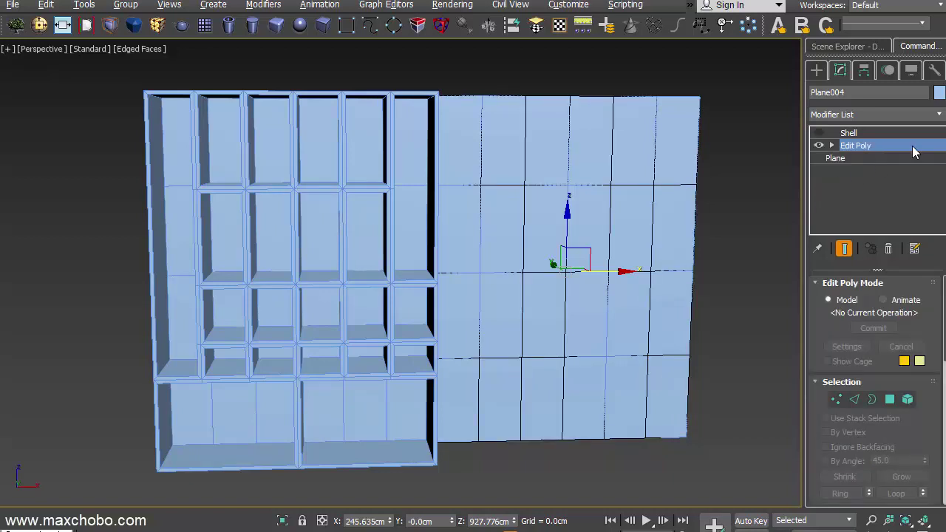
{"action": "middle_click_drag", "start_coordinate": [598, 271], "coordinate": [598, 275]}
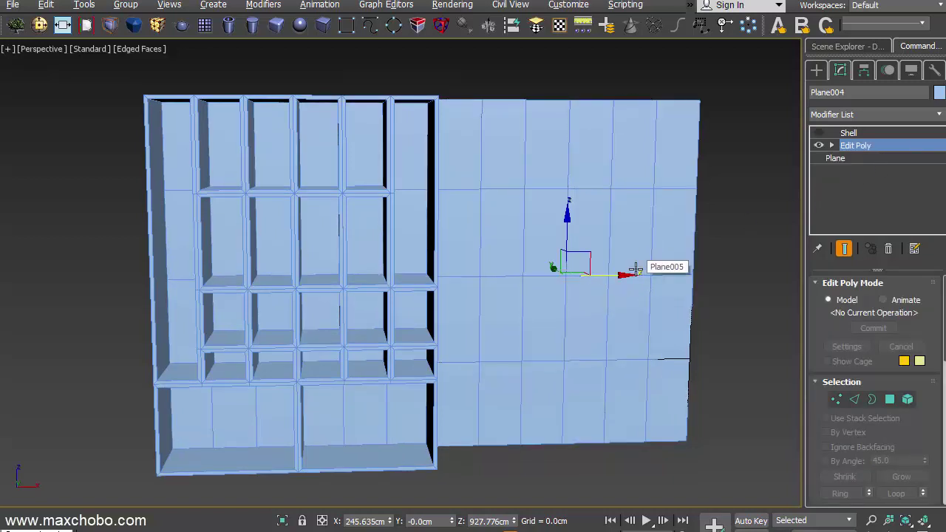
In Front view, move the right grid's short upper-row horizontal edge 12.5 cm right along X.
{"action": "key", "text": "f"}
{"action": "middle_click_drag", "start_coordinate": [640, 269], "coordinate": [417, 273]}
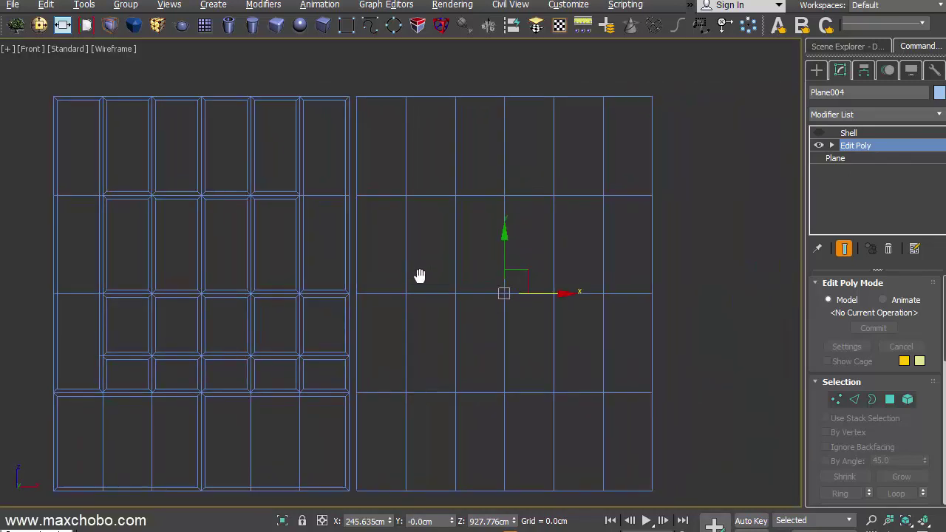
{"action": "key", "text": "2"}
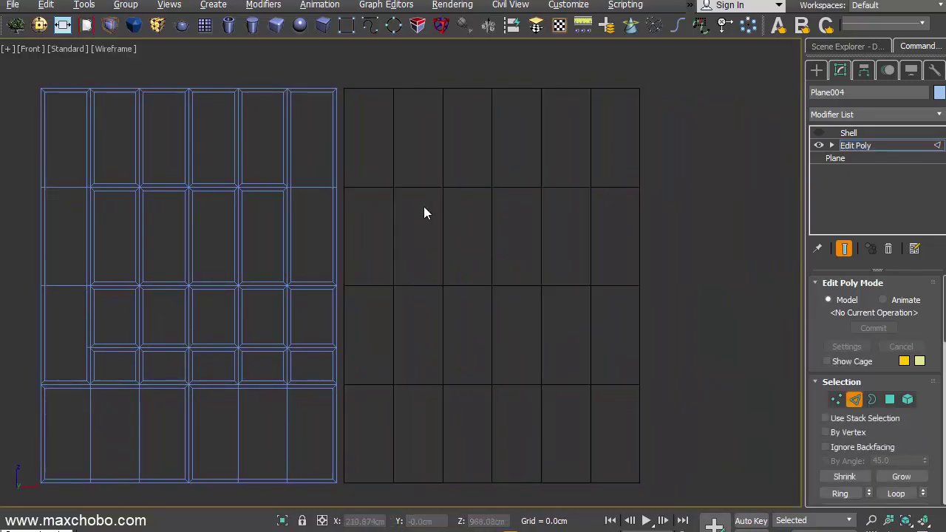
{"action": "middle_click_drag", "start_coordinate": [433, 220], "coordinate": [441, 207]}
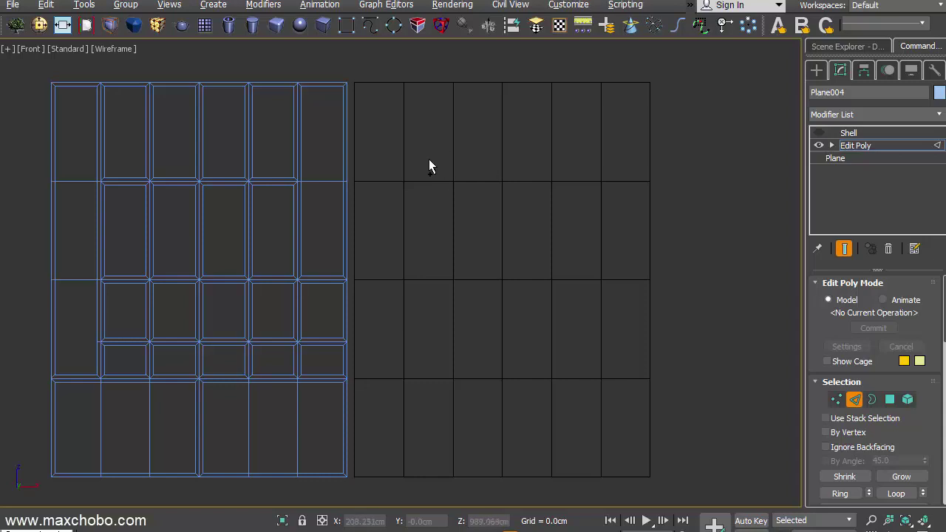
{"action": "left_click_drag", "start_coordinate": [429, 159], "coordinate": [572, 190]}
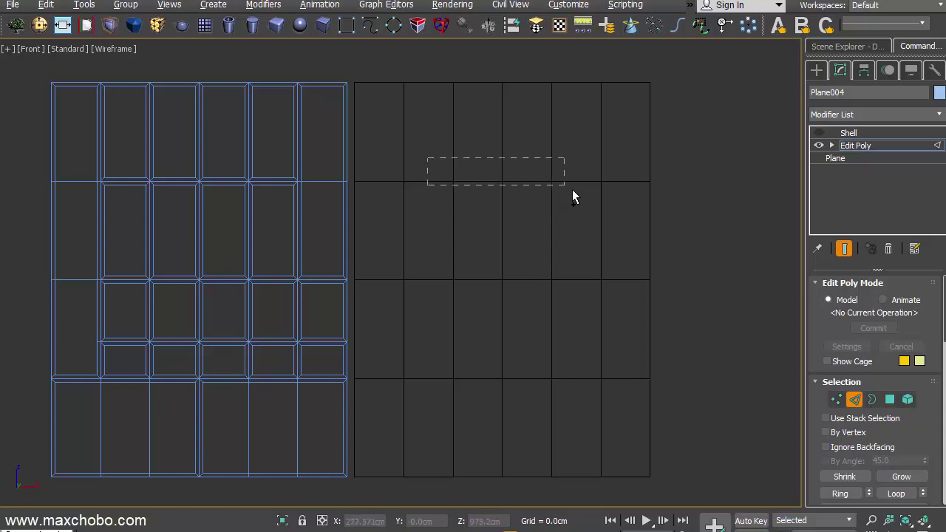
{"action": "left_click", "coordinate": [438, 216]}
{"action": "left_click", "coordinate": [428, 181]}
{"action": "left_click", "coordinate": [503, 222], "text": "ctrl"}
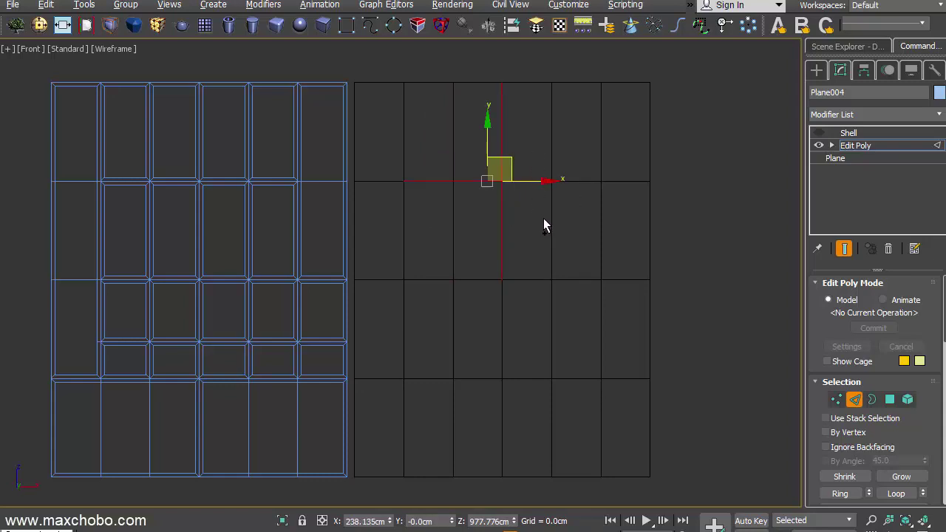
{"action": "left_click", "coordinate": [477, 239]}
{"action": "left_click", "coordinate": [428, 181]}
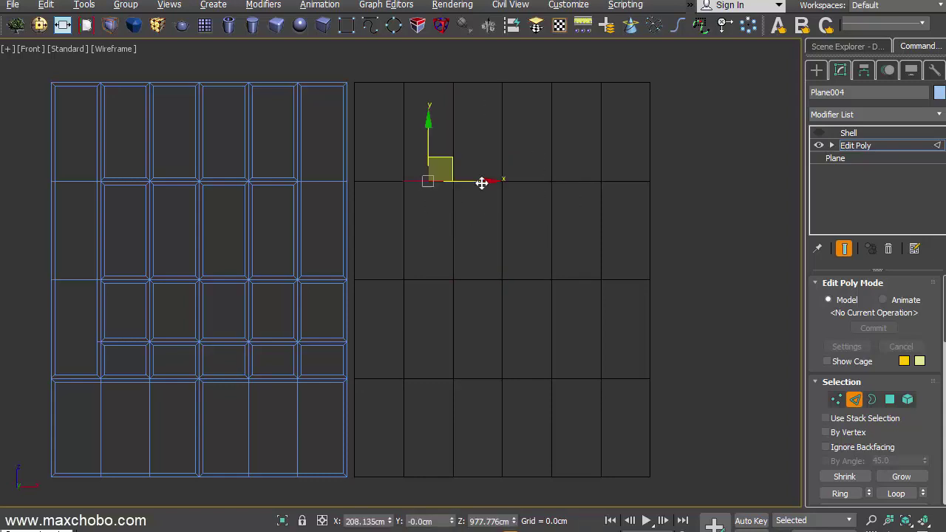
{"action": "left_click_drag", "start_coordinate": [482, 181], "coordinate": [497, 229]}
{"action": "left_click", "coordinate": [497, 224]}
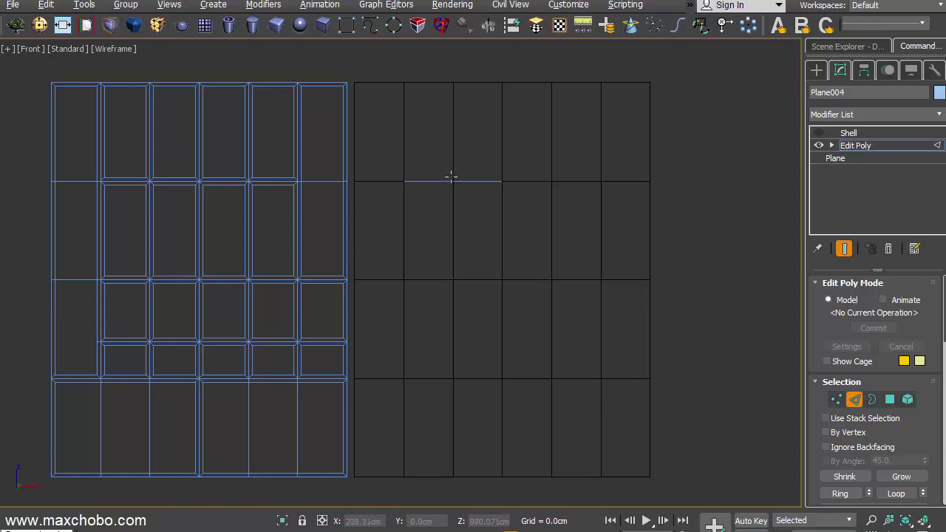
Remove the dividers between the bottom-left cells to form one wide compartment.
{"action": "scroll", "coordinate": [453, 178], "scroll_direction": "up", "scroll_amount": 2}
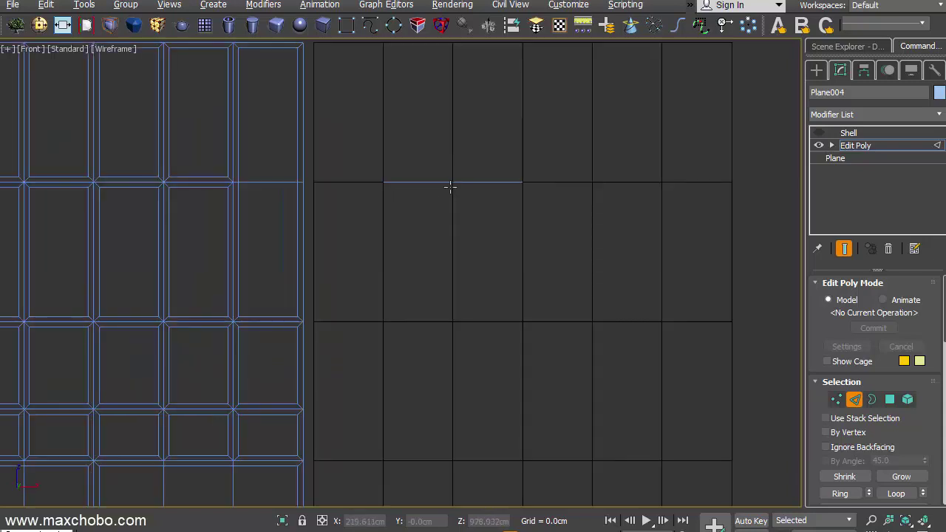
{"action": "scroll", "coordinate": [451, 186], "scroll_direction": "down", "scroll_amount": 2}
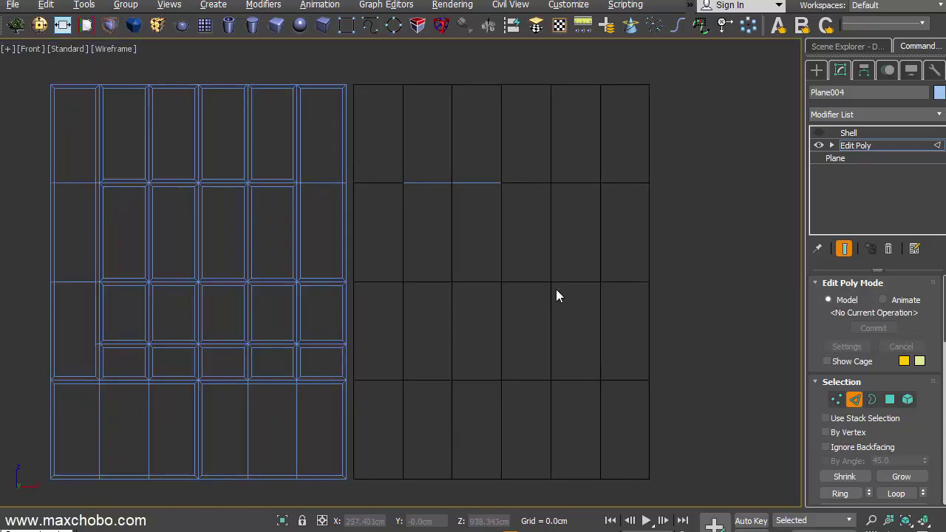
{"action": "middle_click_drag", "start_coordinate": [510, 424], "coordinate": [504, 416]}
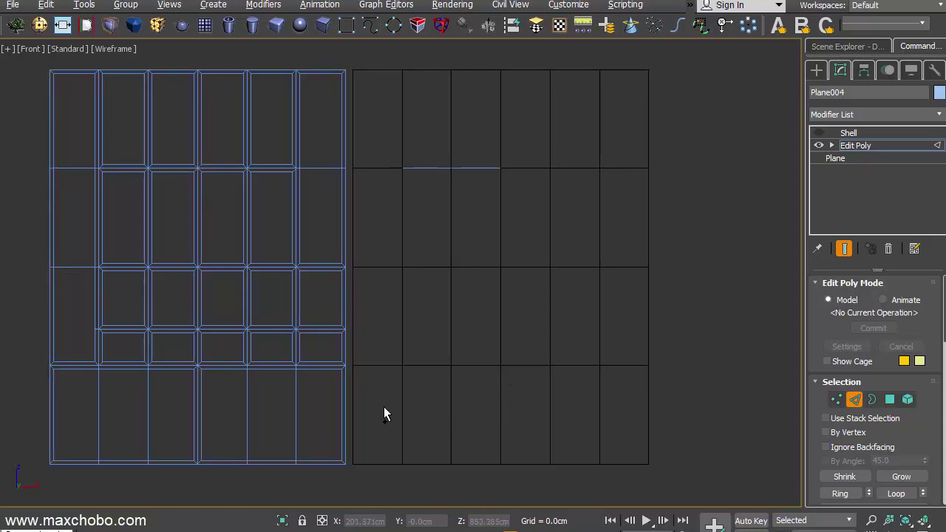
{"action": "mouse_move", "coordinate": [381, 404]}
{"action": "left_mouse_down"}
{"action": "mouse_move", "coordinate": [543, 421]}
{"action": "mouse_move", "coordinate": [532, 426]}
{"action": "left_mouse_up"}
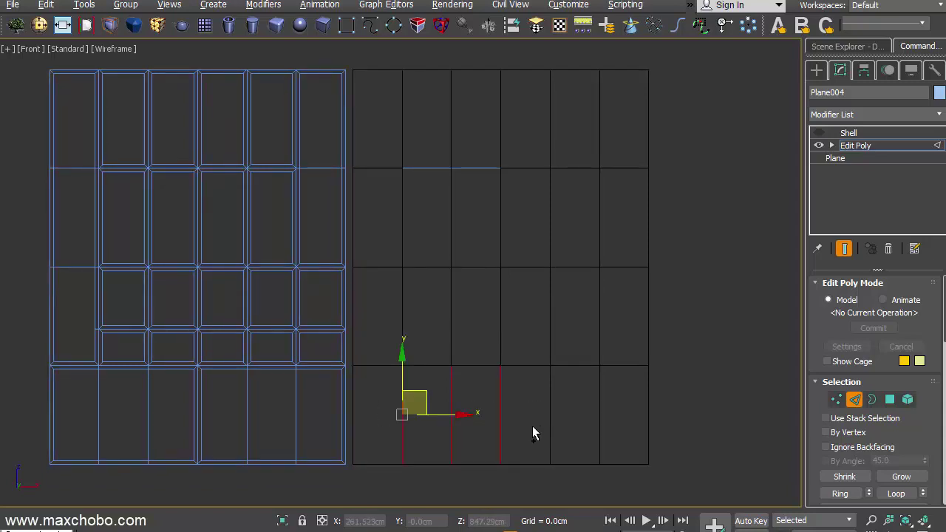
{"action": "left_click", "coordinate": [529, 425]}
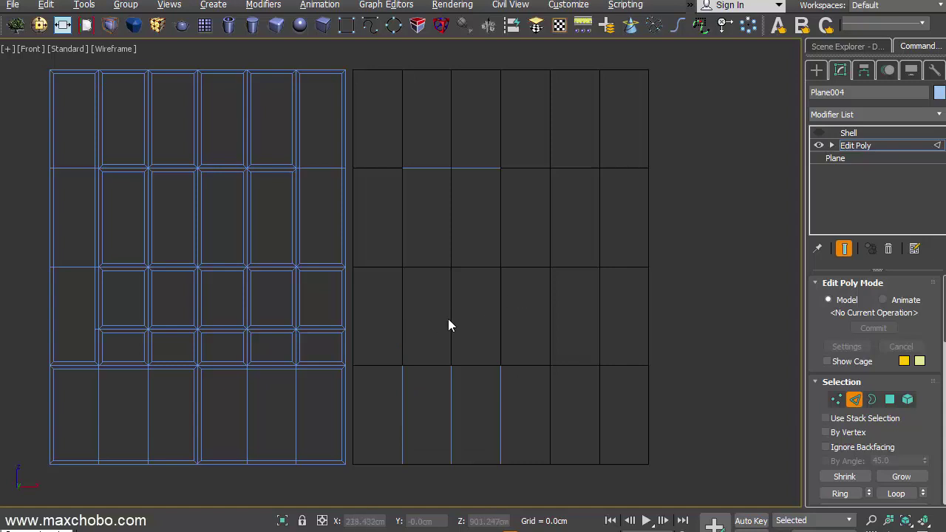
QuickSlice a horizontal loop through row three, then remove its right half.
{"action": "key", "text": "alt+shift+w"}
{"action": "left_click", "coordinate": [481, 326]}
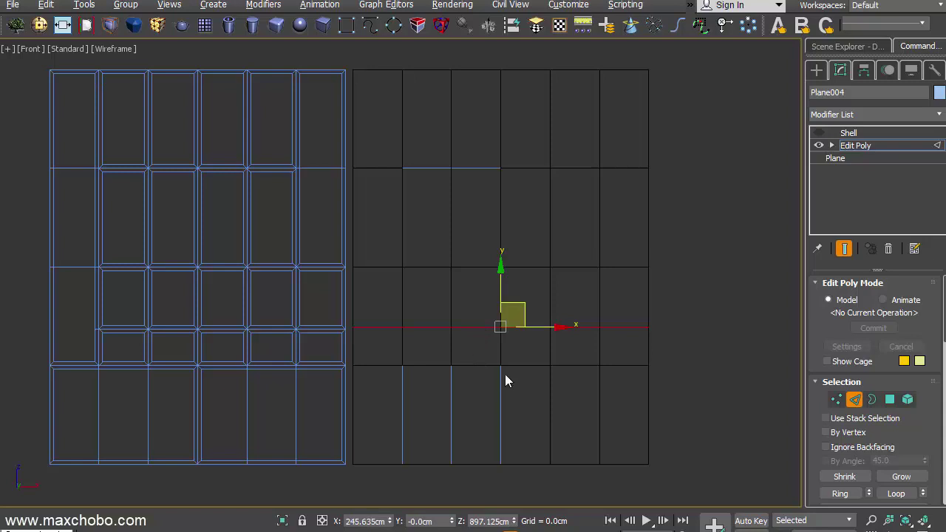
{"action": "key", "text": "2"}
{"action": "key", "text": "2"}
{"action": "left_click", "coordinate": [525, 356]}
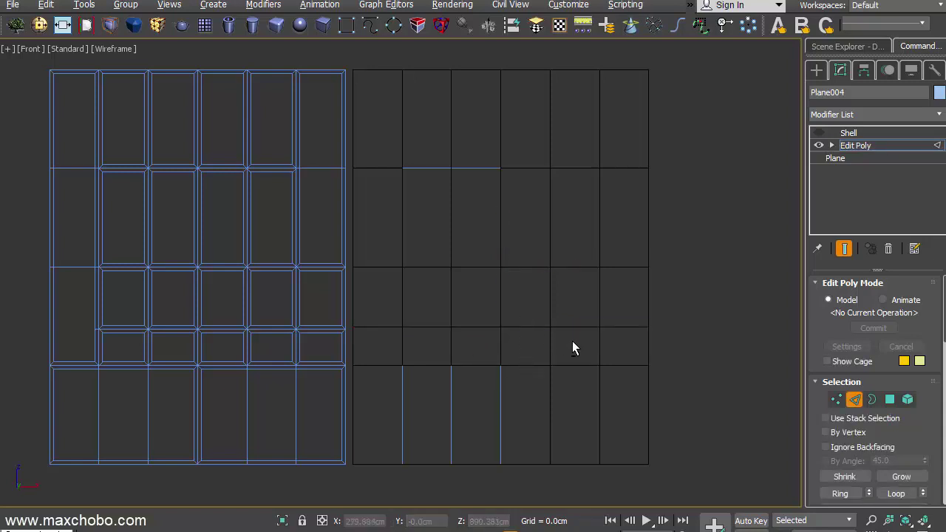
{"action": "left_click", "coordinate": [529, 326]}
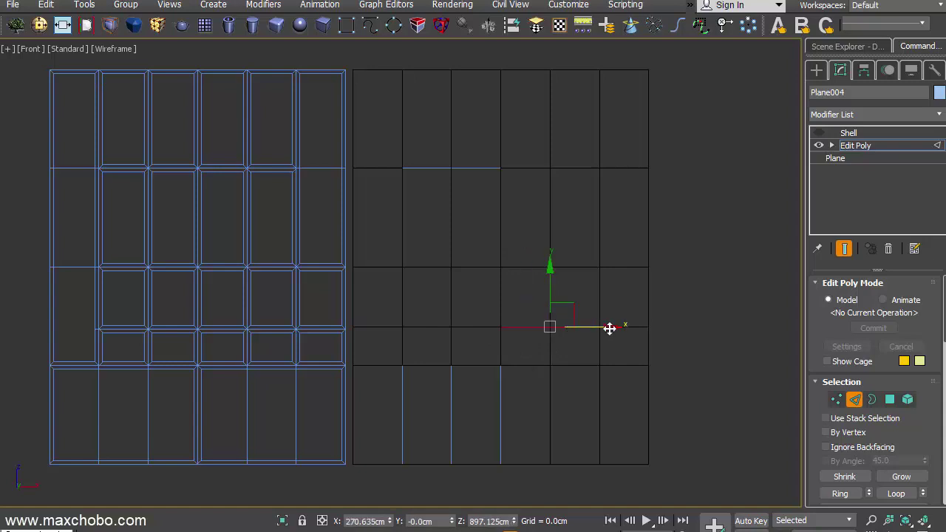
{"action": "left_click", "coordinate": [608, 327], "text": "ctrl"}
{"action": "key", "text": "ctrl+BackSpace"}
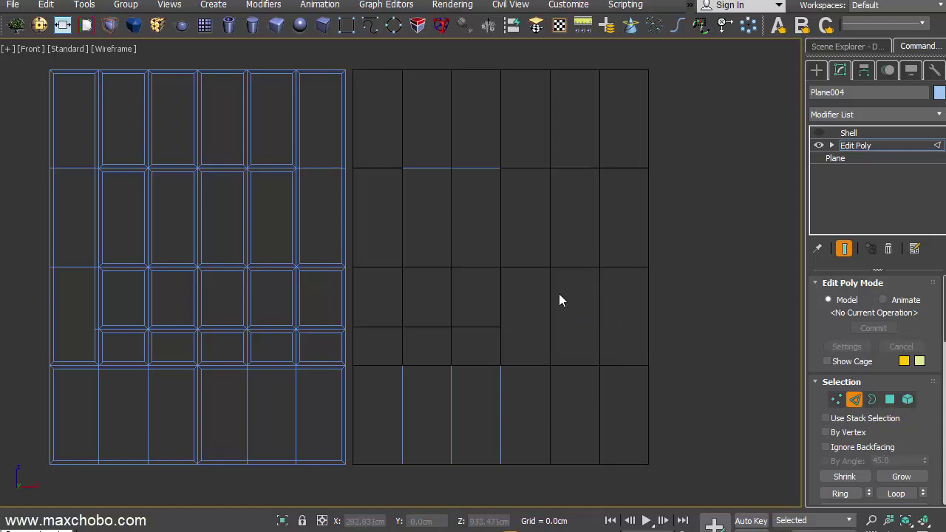
Inset all Plane004 polygons By Polygon at about 1.5 cm, then deselect them.
{"action": "key", "text": "4"}
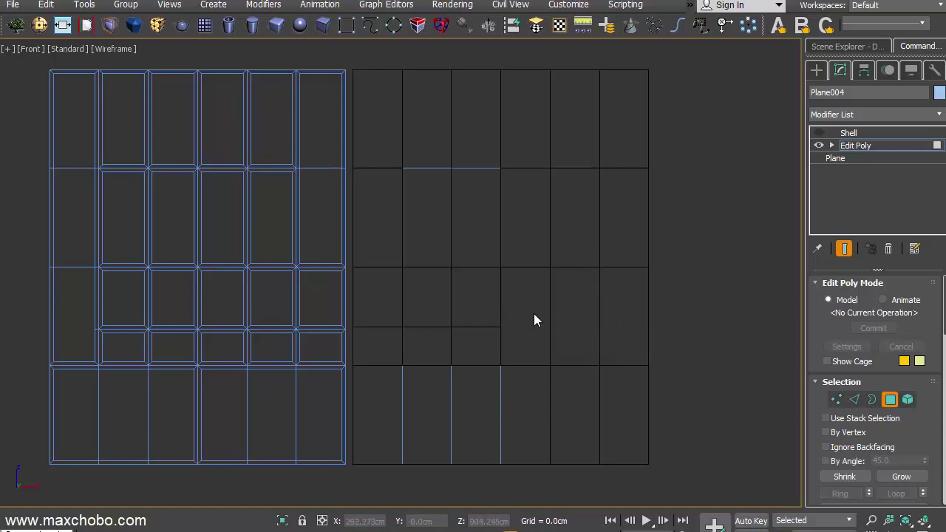
{"action": "key", "text": "ctrl+a"}
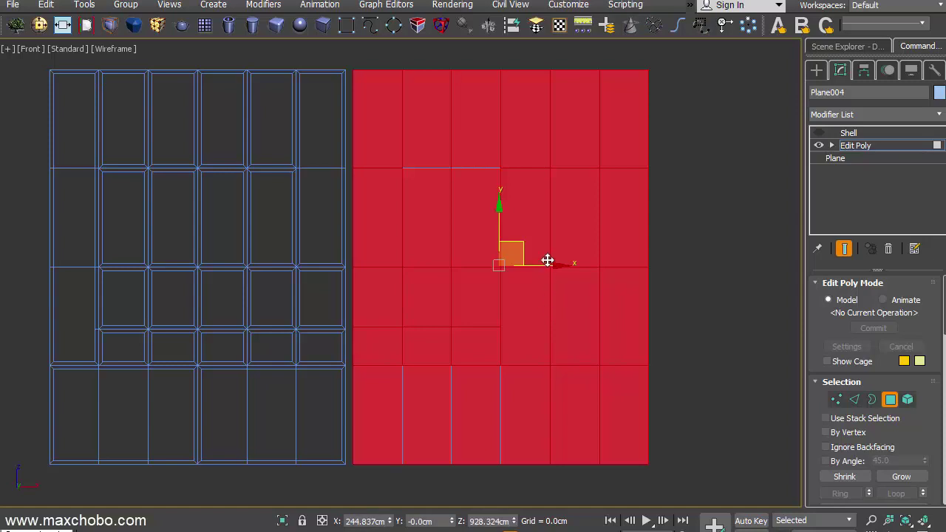
{"action": "right_click", "coordinate": [546, 261]}
{"action": "left_click", "coordinate": [391, 331]}
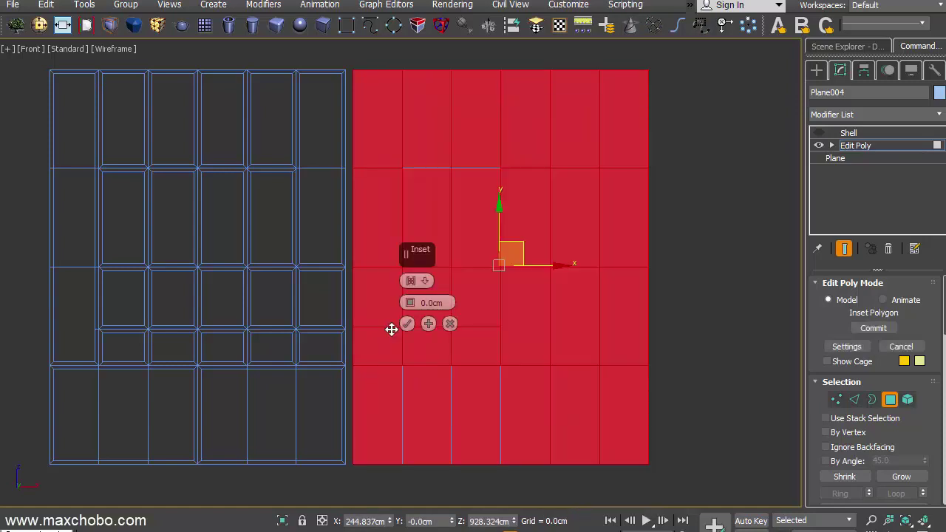
{"action": "left_click", "coordinate": [425, 284]}
{"action": "left_click", "coordinate": [436, 309]}
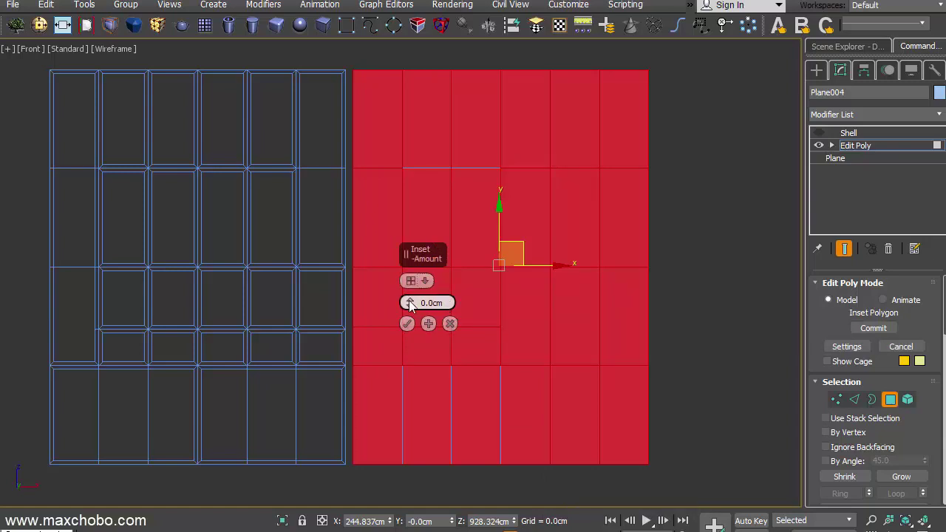
{"action": "left_click_drag", "start_coordinate": [411, 304], "coordinate": [409, 264]}
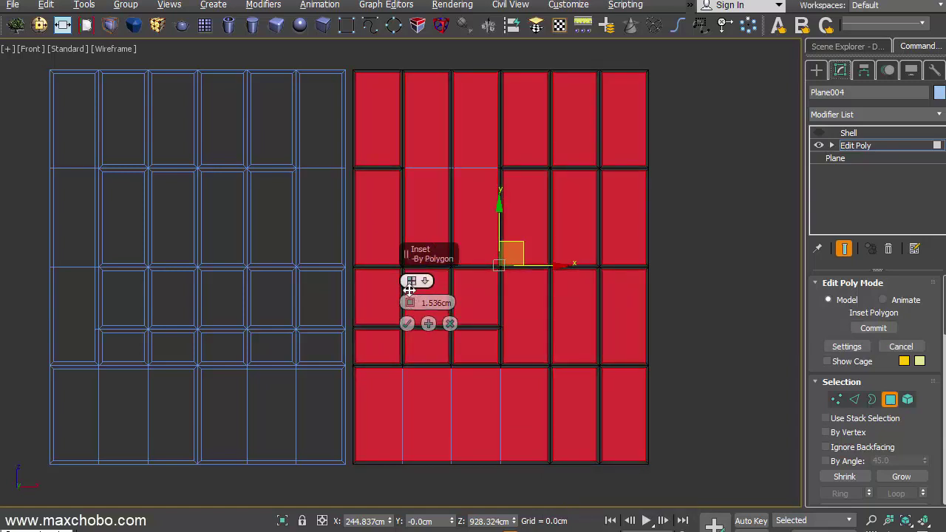
{"action": "left_click", "coordinate": [408, 323]}
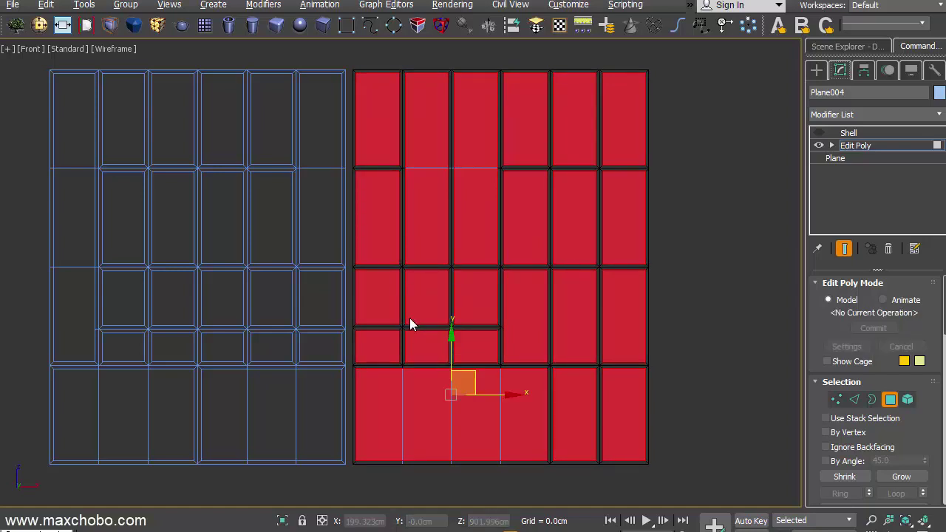
{"action": "key", "text": "ctrl+d"}
Re-enable Plane004's Shell in Perspective, check it by orbiting, then cancel a trial clone.
{"action": "key", "text": "p"}
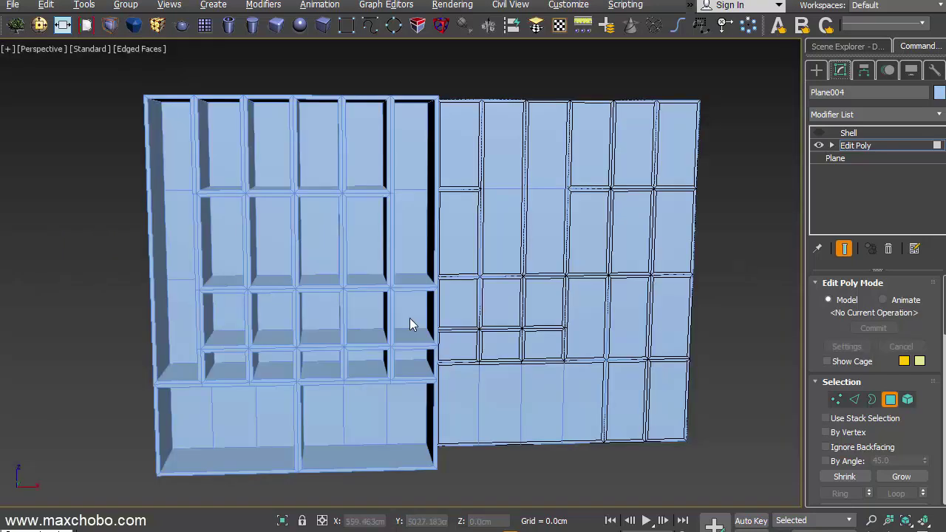
{"action": "mouse_move", "coordinate": [450, 331]}
{"action": "middle_mouse_down", "text": "alt"}
{"action": "mouse_move", "coordinate": [472, 359]}
{"action": "mouse_move", "coordinate": [669, 275]}
{"action": "middle_mouse_up", "text": "alt"}
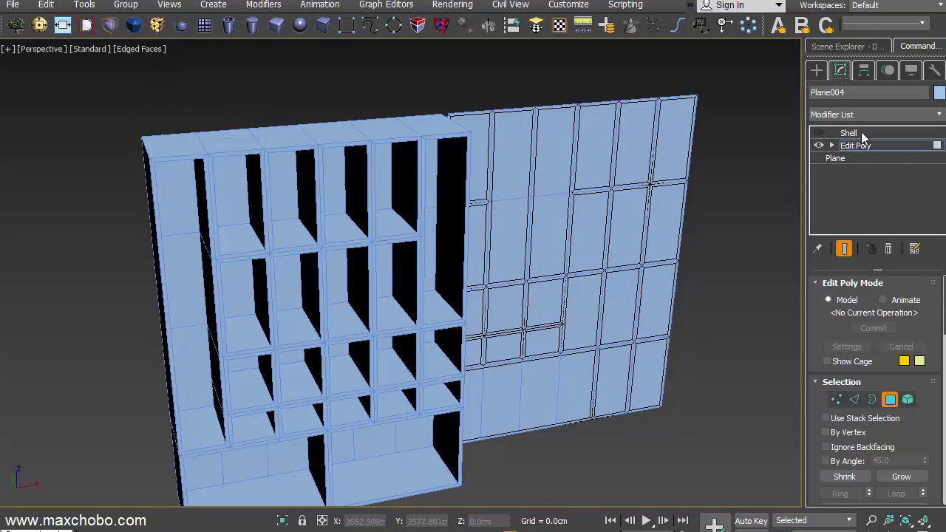
{"action": "left_click", "coordinate": [855, 145]}
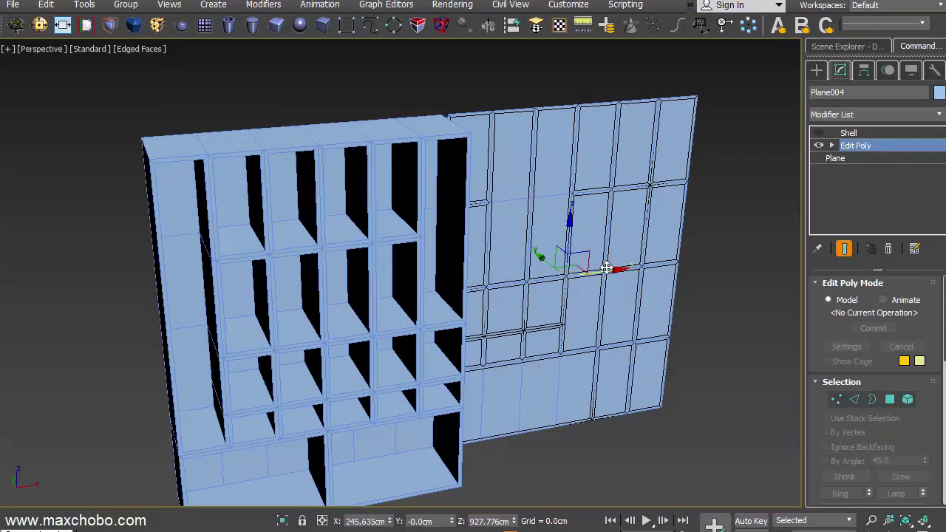
{"action": "left_click", "coordinate": [818, 133]}
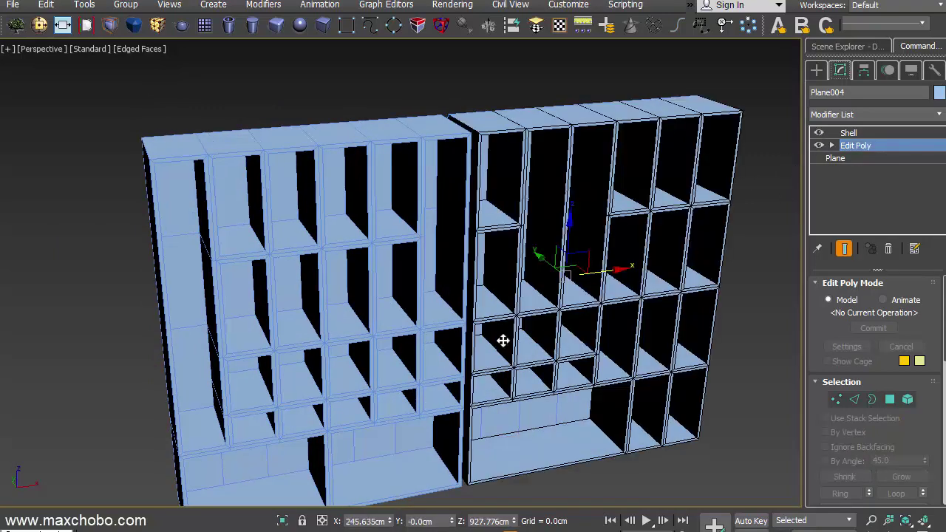
{"action": "mouse_move", "coordinate": [505, 340]}
{"action": "middle_mouse_down", "text": "alt"}
{"action": "mouse_move", "coordinate": [458, 313]}
{"action": "mouse_move", "coordinate": [566, 274]}
{"action": "mouse_move", "coordinate": [583, 280]}
{"action": "mouse_move", "coordinate": [514, 306]}
{"action": "mouse_move", "coordinate": [382, 310]}
{"action": "middle_mouse_up", "text": "alt"}
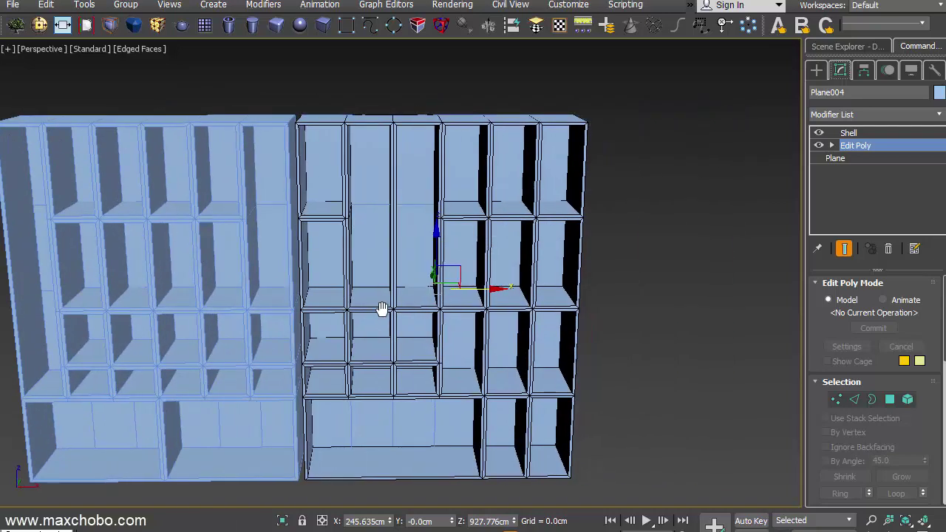
{"action": "middle_click_drag", "start_coordinate": [477, 292], "coordinate": [464, 289]}
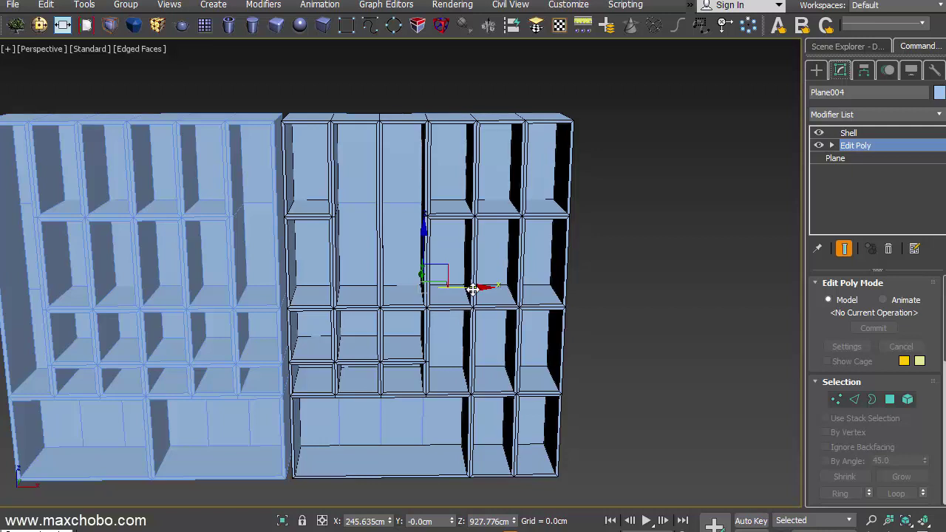
{"action": "left_click_drag", "start_coordinate": [473, 289], "coordinate": [744, 273], "text": "shift"}
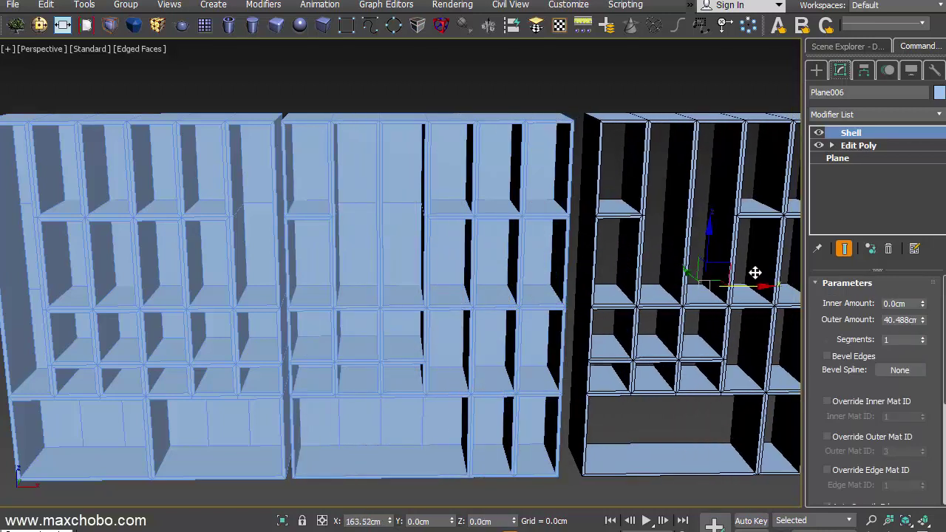
{"action": "left_click", "coordinate": [532, 334]}
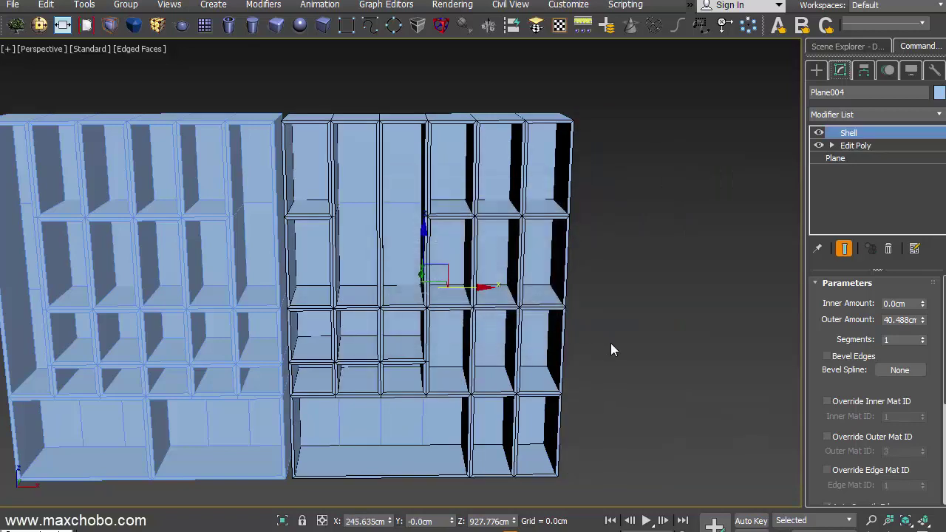
{"action": "left_click_drag", "start_coordinate": [627, 144], "coordinate": [482, 316]}
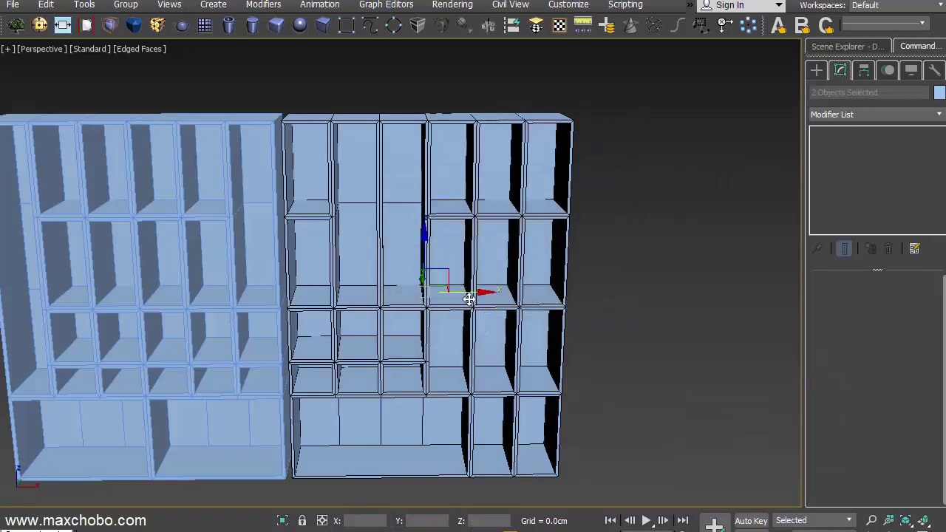
{"action": "left_click_drag", "start_coordinate": [574, 290], "coordinate": [522, 357], "text": "shift"}
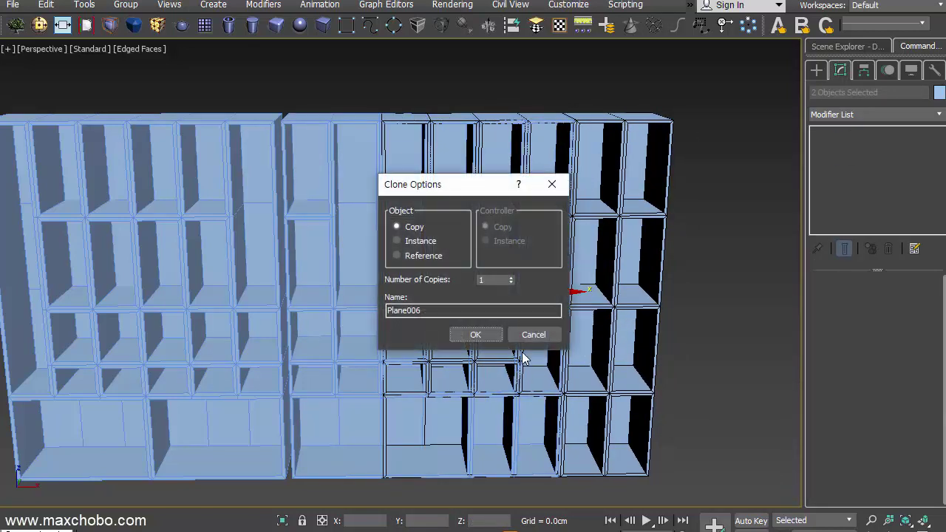
{"action": "left_click", "coordinate": [538, 334]}
{"action": "middle_click_drag", "start_coordinate": [281, 380], "coordinate": [345, 369]}
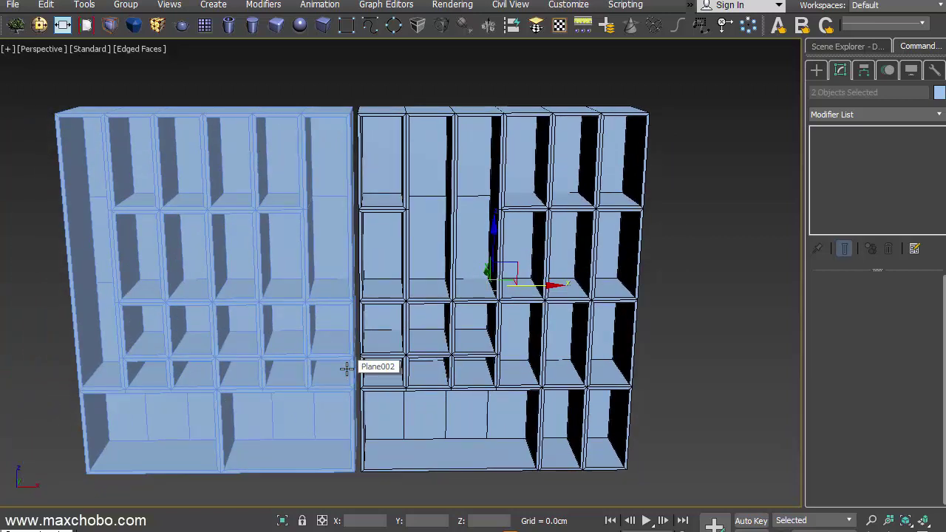
{"action": "left_click", "coordinate": [143, 249]}
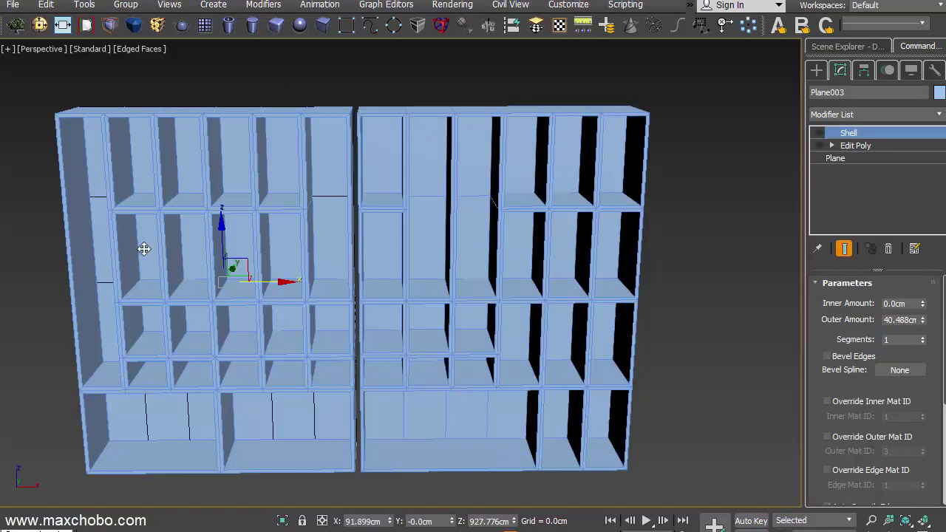
{"action": "middle_click_drag", "start_coordinate": [143, 249], "coordinate": [164, 241], "text": "alt"}
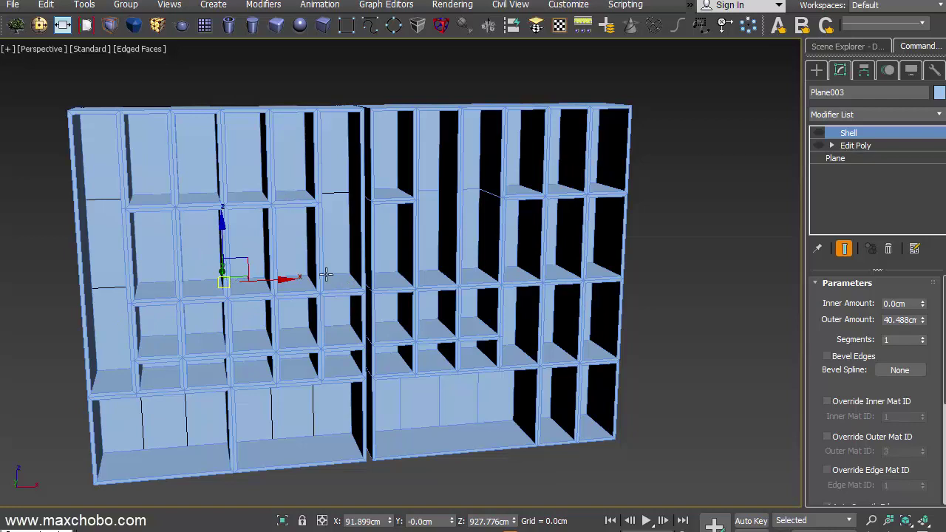
{"action": "middle_click_drag", "start_coordinate": [477, 232], "coordinate": [443, 170], "text": "alt"}
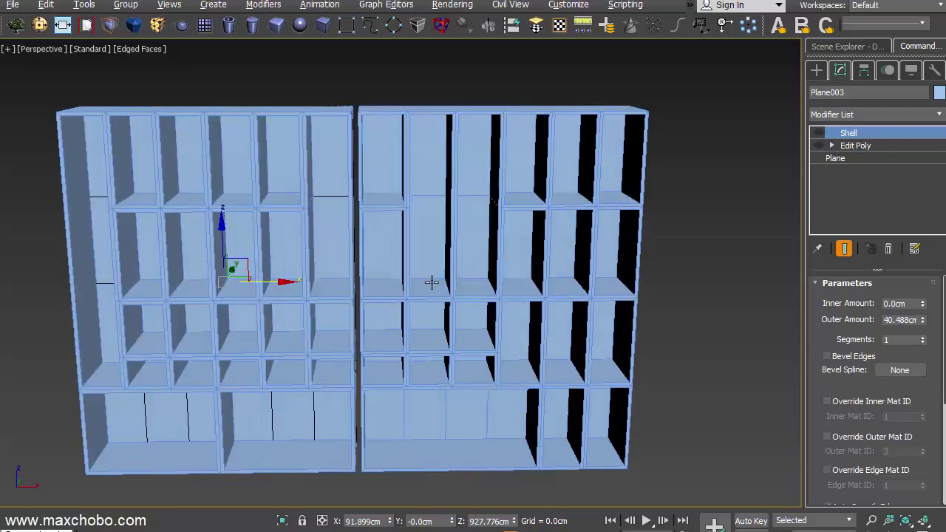
{"action": "mouse_move", "coordinate": [432, 282]}
{"action": "middle_mouse_down", "text": "alt"}
{"action": "mouse_move", "coordinate": [428, 352]}
{"action": "mouse_move", "coordinate": [511, 298]}
{"action": "middle_mouse_up", "text": "alt"}
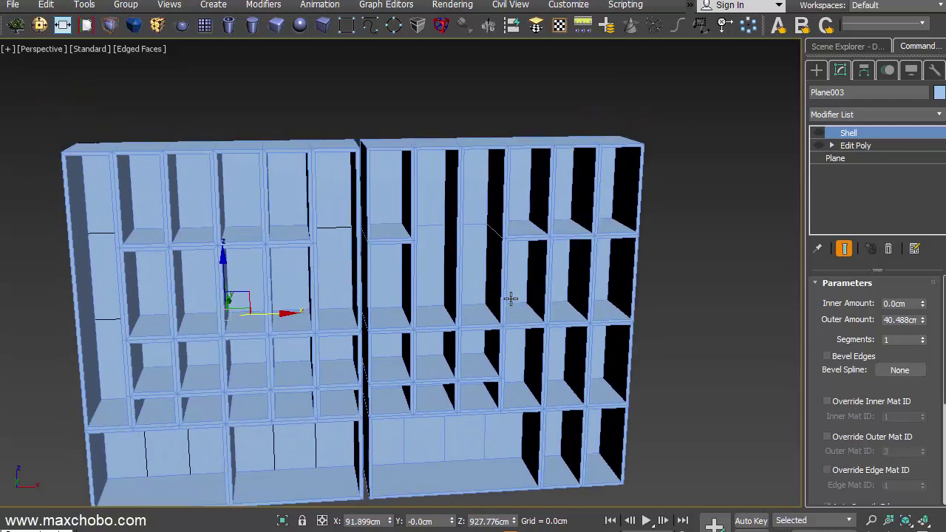